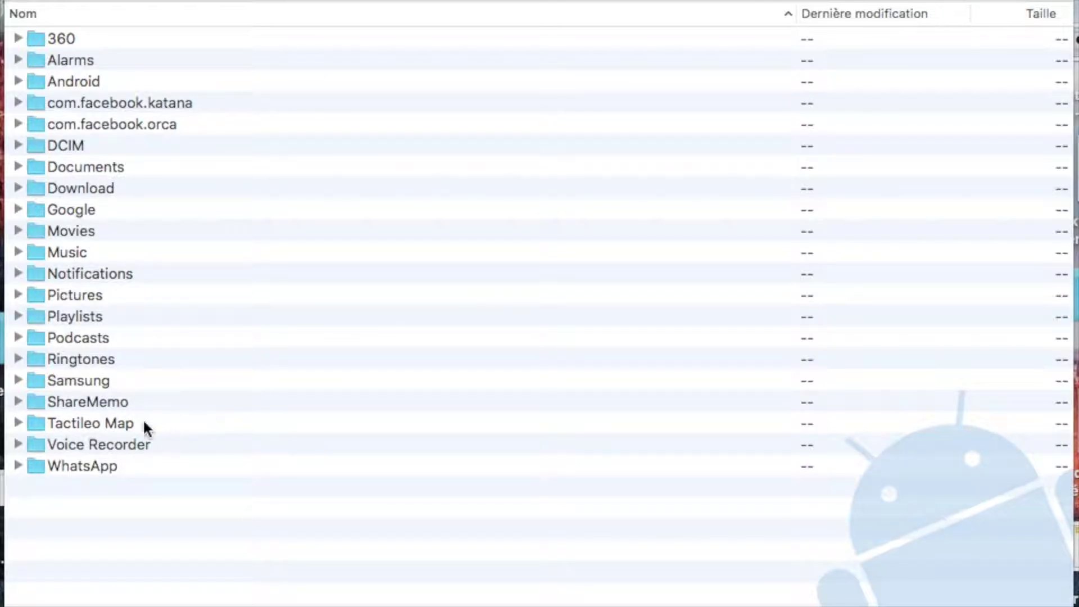
Copy King_cross_2018-05-24_20-50-42.kmz from the Export folder inside Tactileo Map on the Android device to the computer's desktop
{"action": "double_click", "coordinate": [104, 425]}
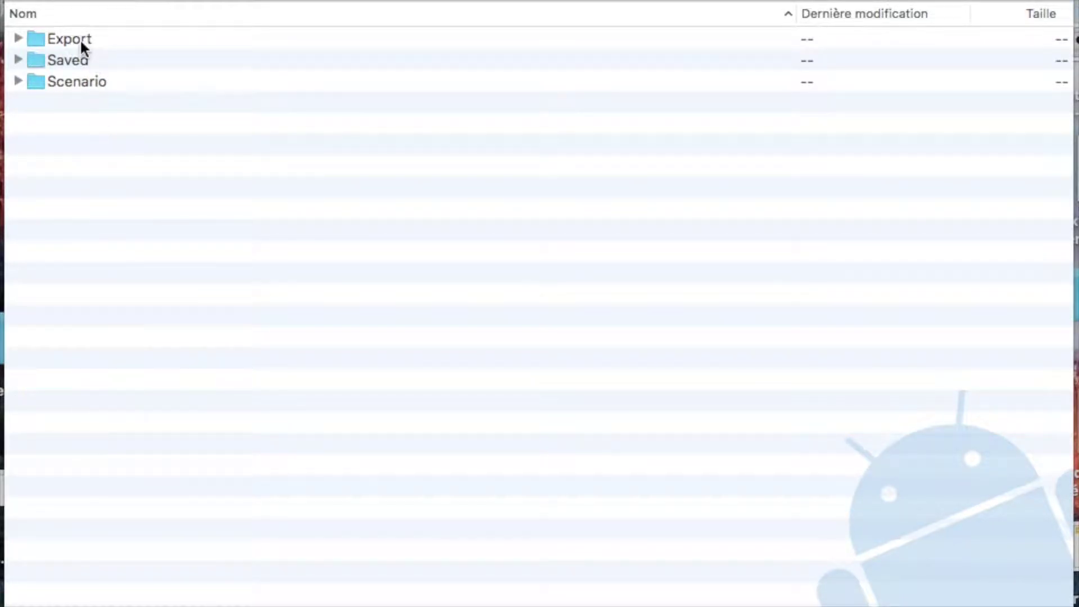
{"action": "double_click", "coordinate": [77, 38]}
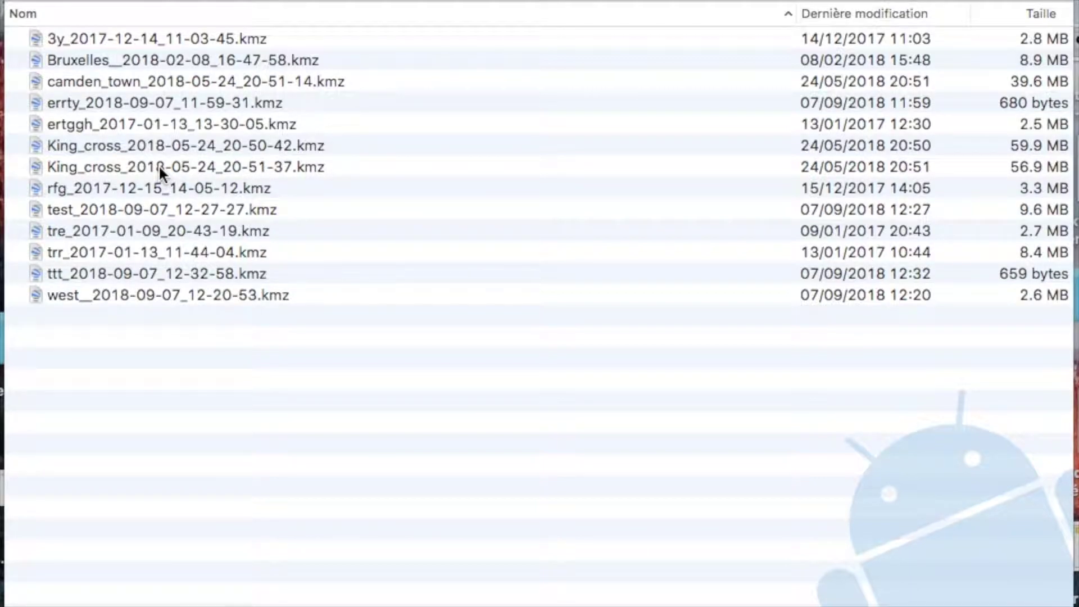
{"action": "left_click", "coordinate": [141, 145]}
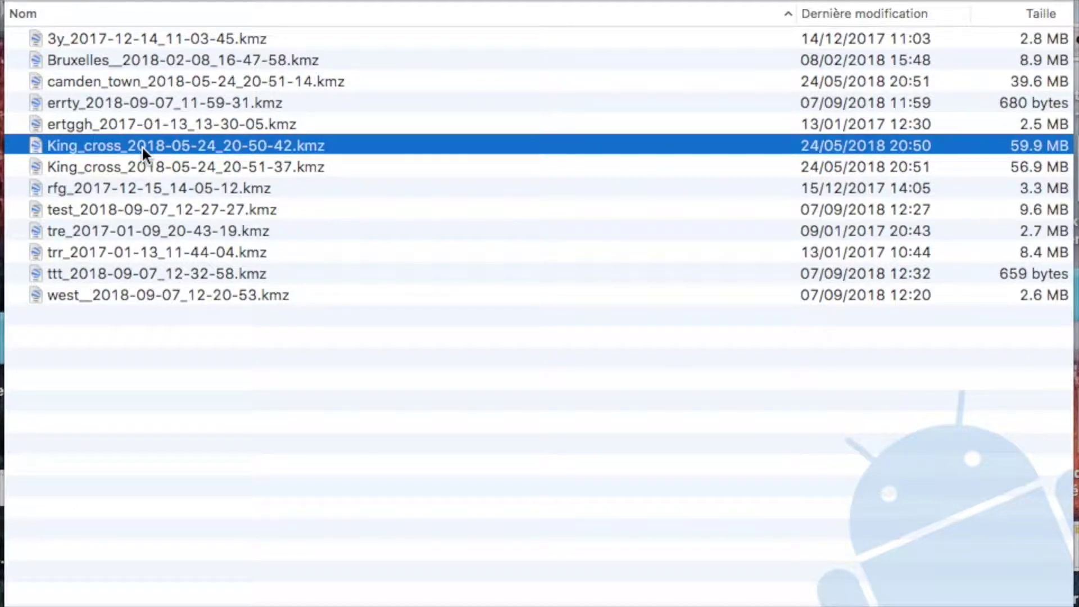
{"action": "left_click_drag", "start_coordinate": [142, 146], "coordinate": [394, 604]}
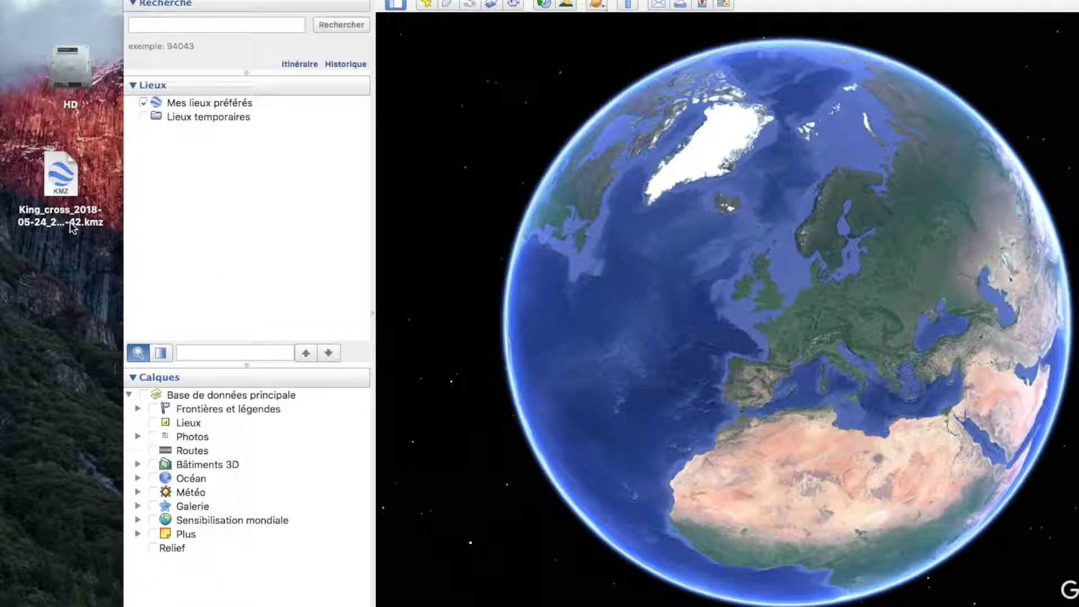
Load the King_cross KMZ file from the desktop into Google Earth and display its route around King's Cross
{"action": "left_click_drag", "start_coordinate": [63, 179], "coordinate": [693, 274]}
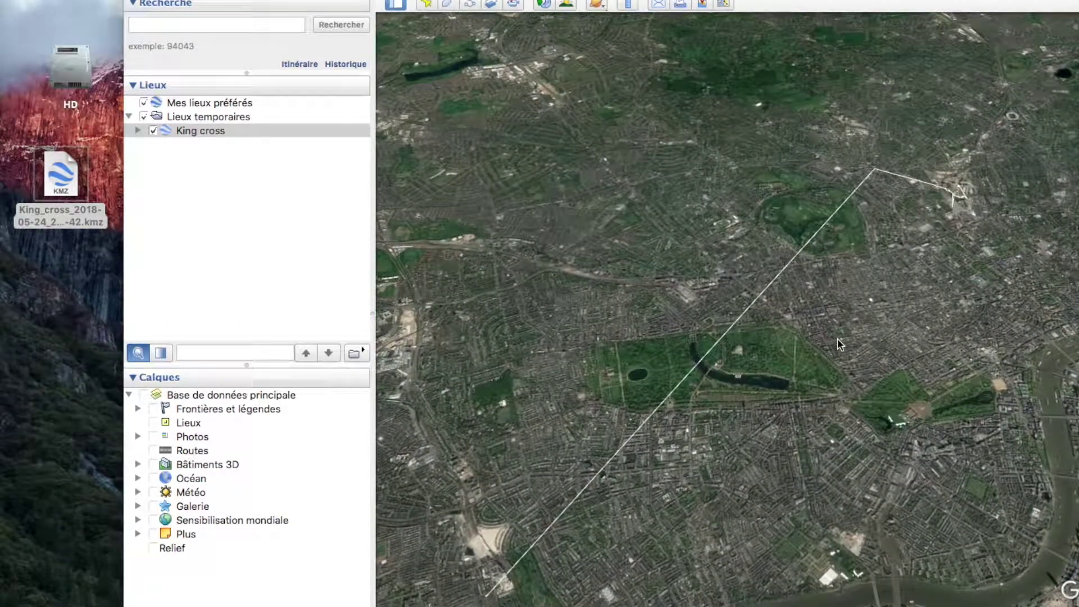
{"action": "left_click_drag", "start_coordinate": [838, 339], "coordinate": [706, 420]}
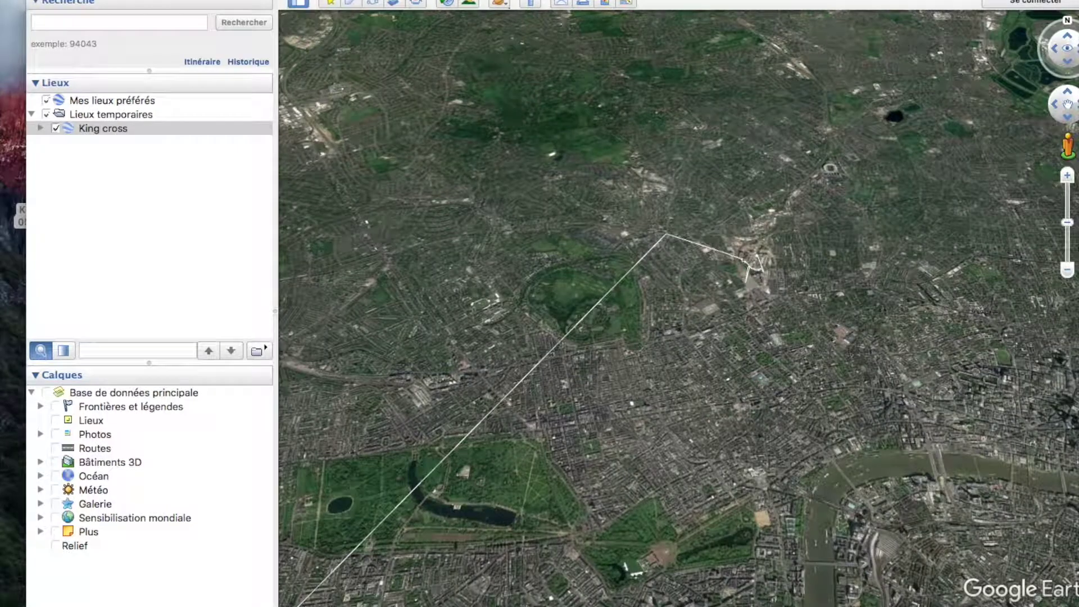
{"action": "left_click", "coordinate": [1067, 174]}
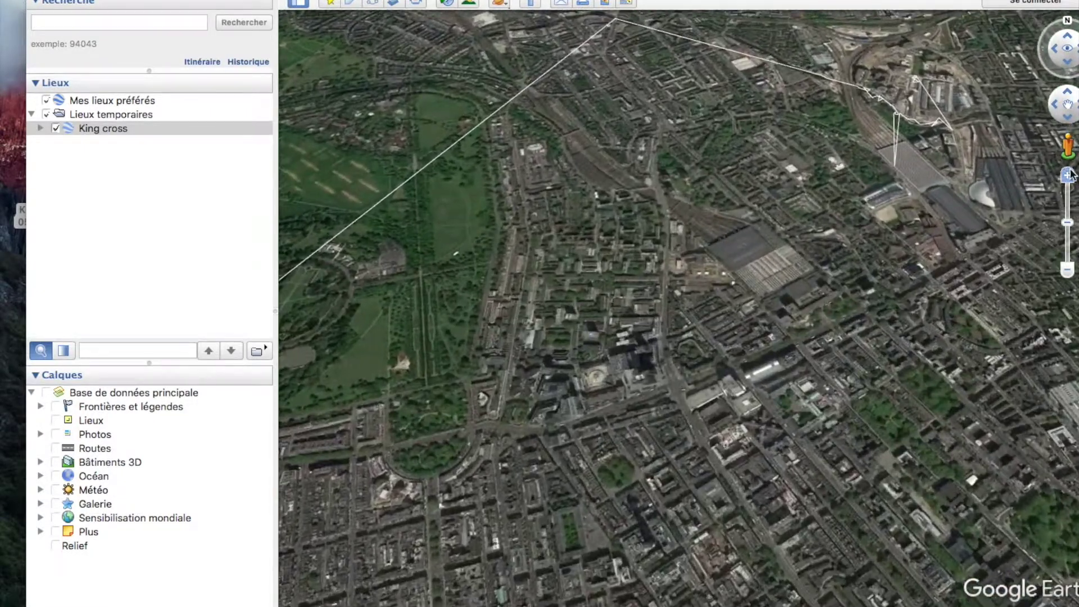
{"action": "left_click_drag", "start_coordinate": [897, 225], "coordinate": [717, 494]}
{"action": "left_click_drag", "start_coordinate": [886, 374], "coordinate": [909, 303]}
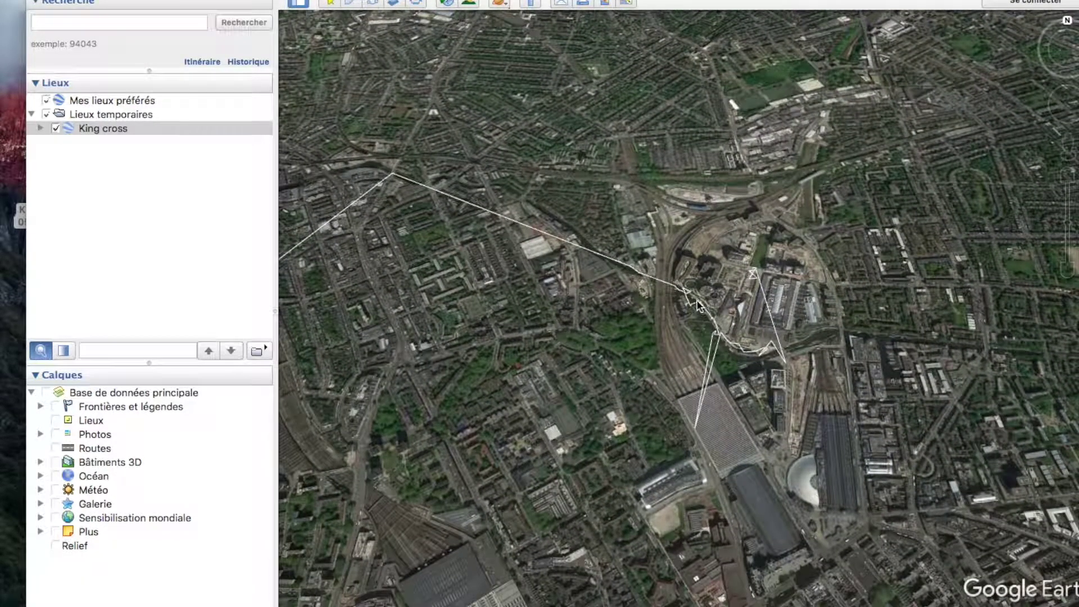
Expand the King cross entry in the temporary places to list the individual points of its Marqueurs folder
{"action": "left_click", "coordinate": [86, 129]}
{"action": "left_click", "coordinate": [56, 129]}
{"action": "left_click", "coordinate": [56, 128]}
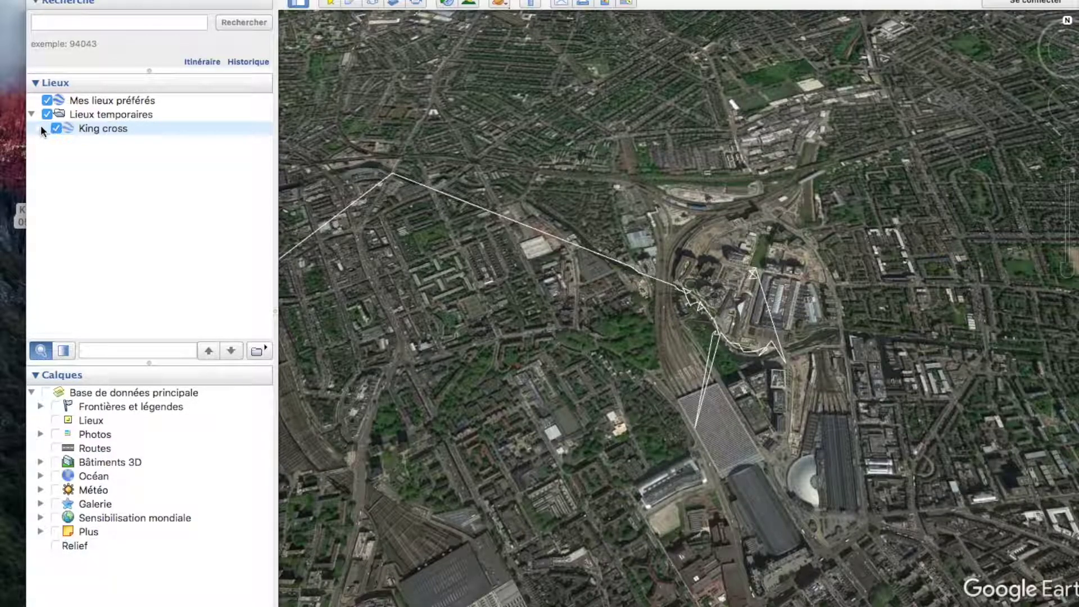
{"action": "left_click", "coordinate": [41, 128]}
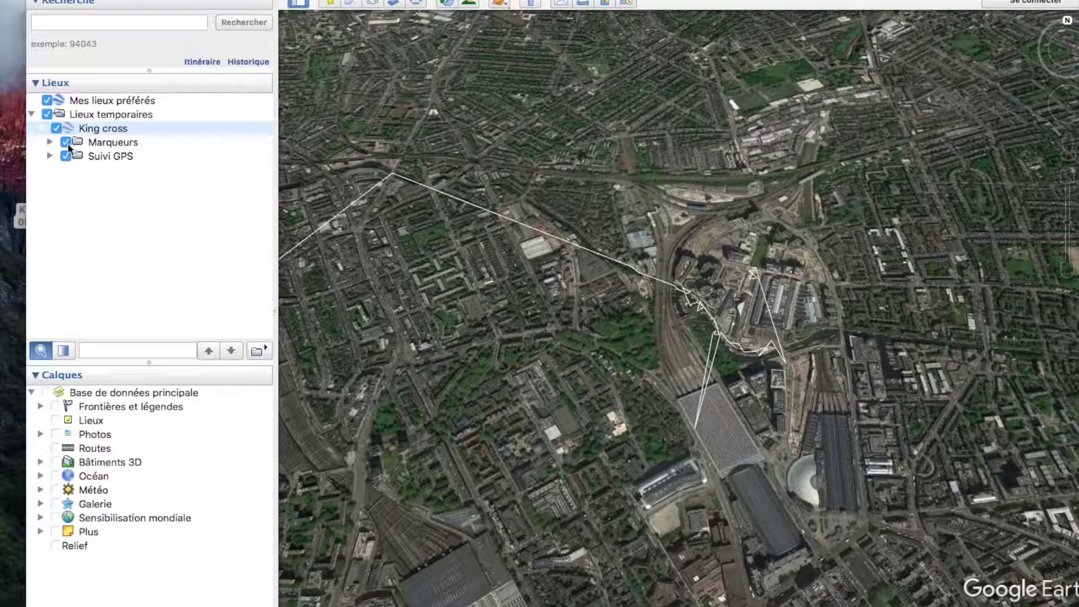
{"action": "left_click", "coordinate": [100, 143]}
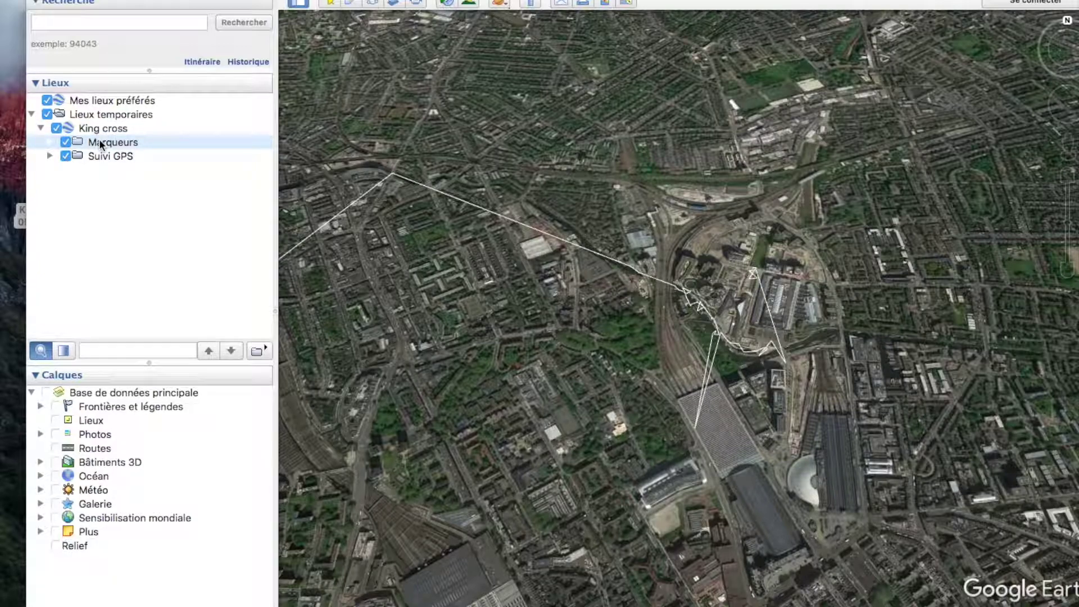
{"action": "left_click", "coordinate": [49, 142]}
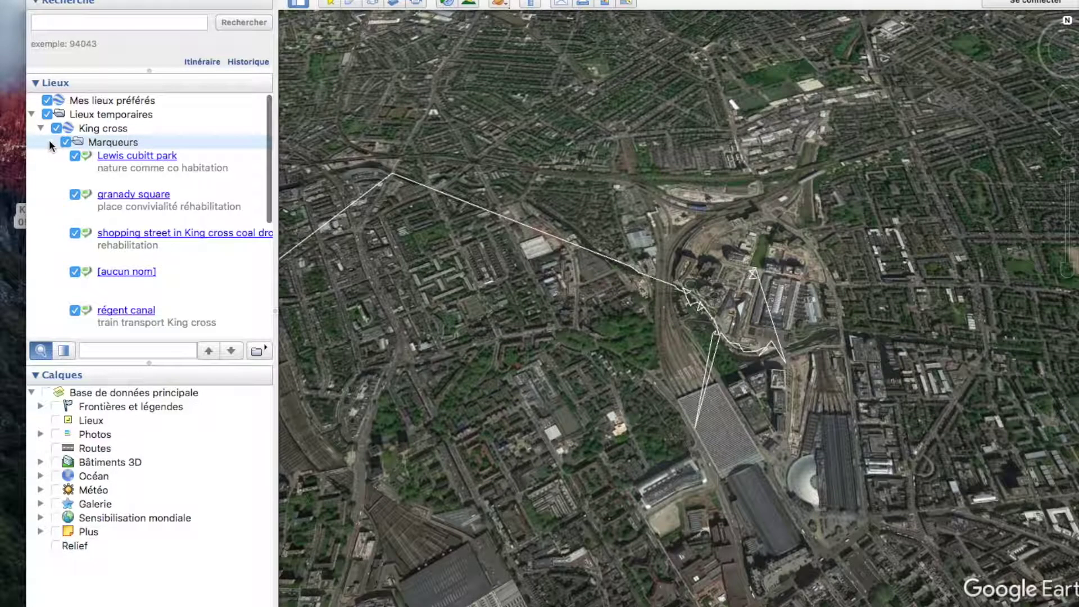
View the photos and descriptions of the Lewis cubitt park, granady square and shopping street markers
{"action": "left_click", "coordinate": [123, 159]}
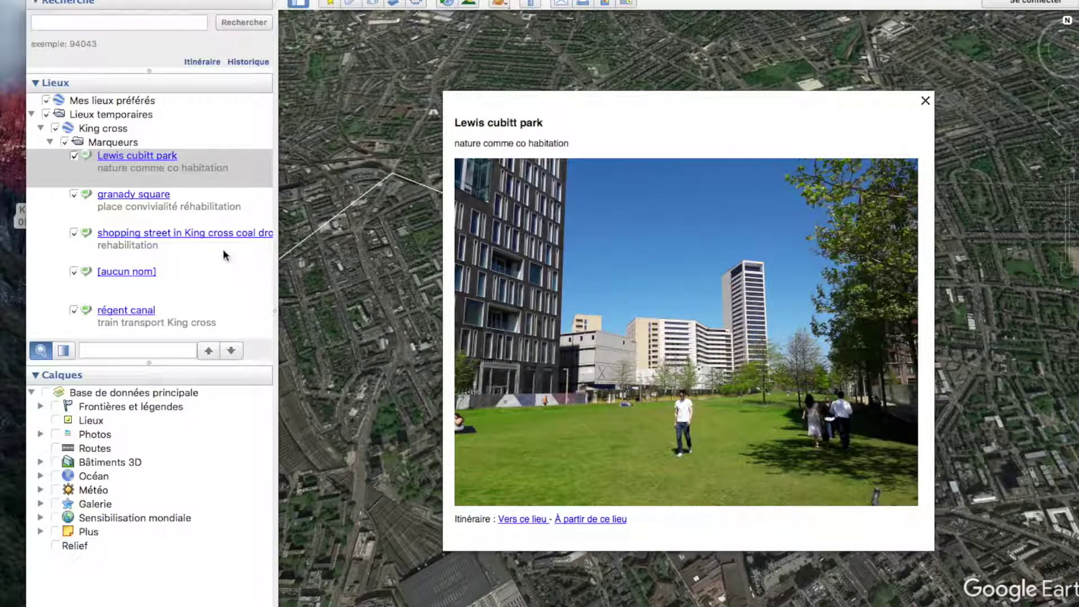
{"action": "left_click", "coordinate": [119, 194]}
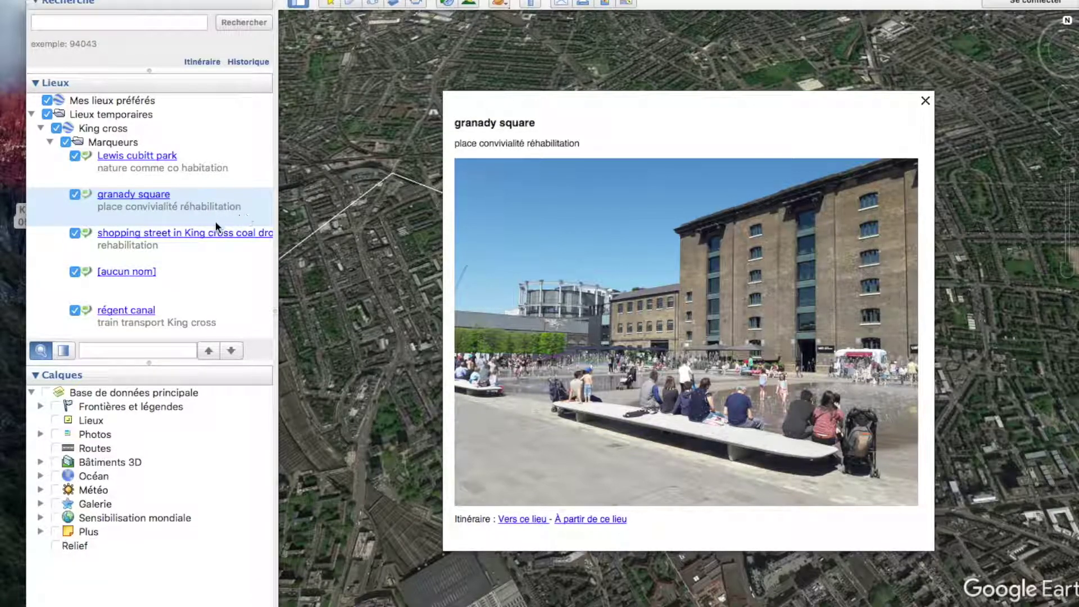
{"action": "left_click", "coordinate": [195, 235]}
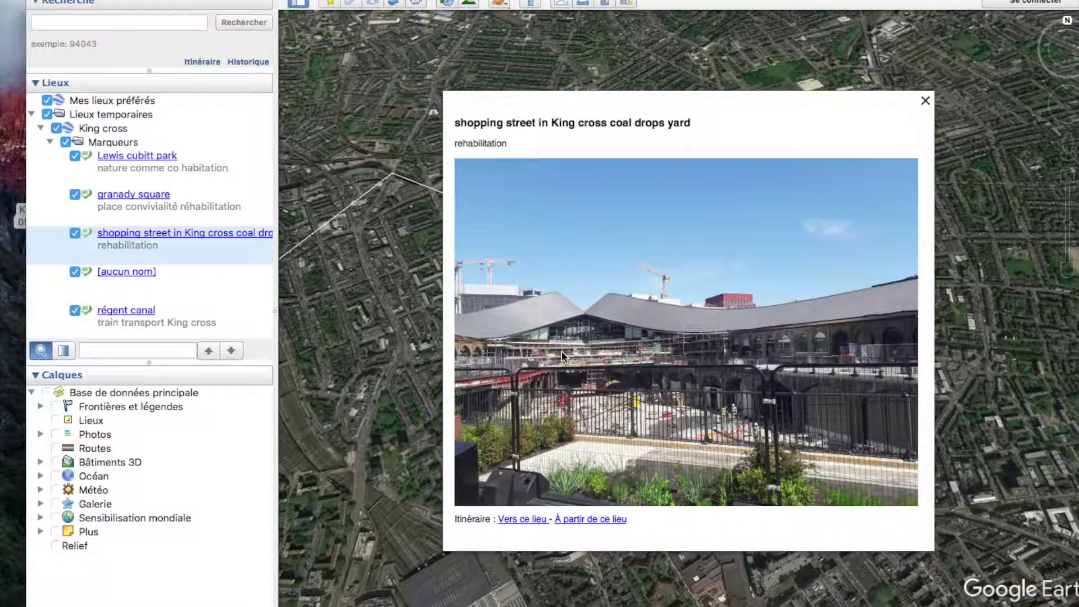
Save the King cross place to the desktop as King cross.kml in KML format, replacing the existing file
{"action": "left_click", "coordinate": [98, 128]}
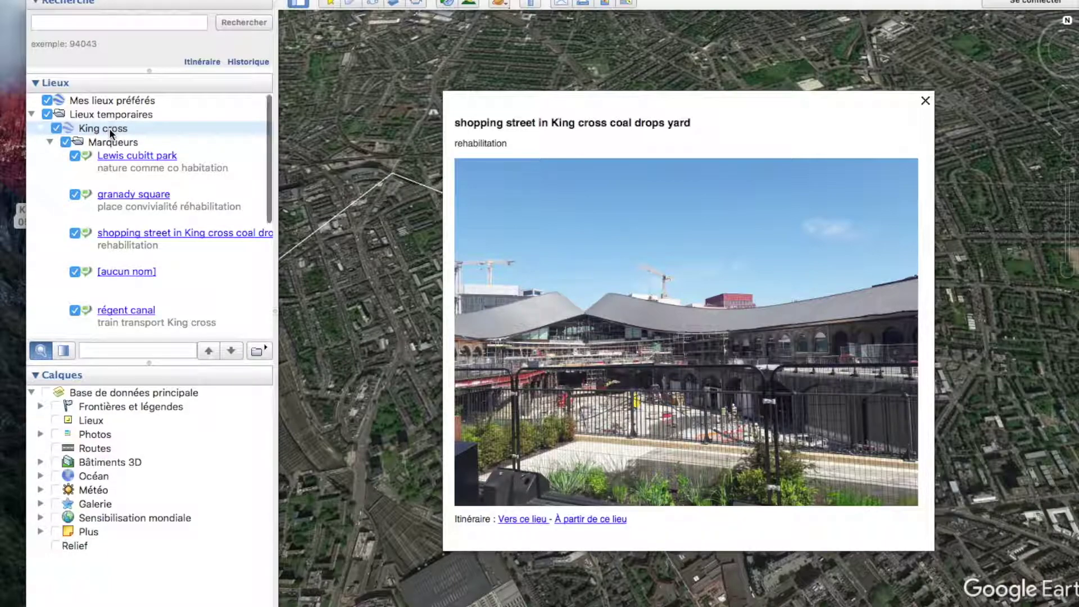
{"action": "right_click", "coordinate": [109, 128]}
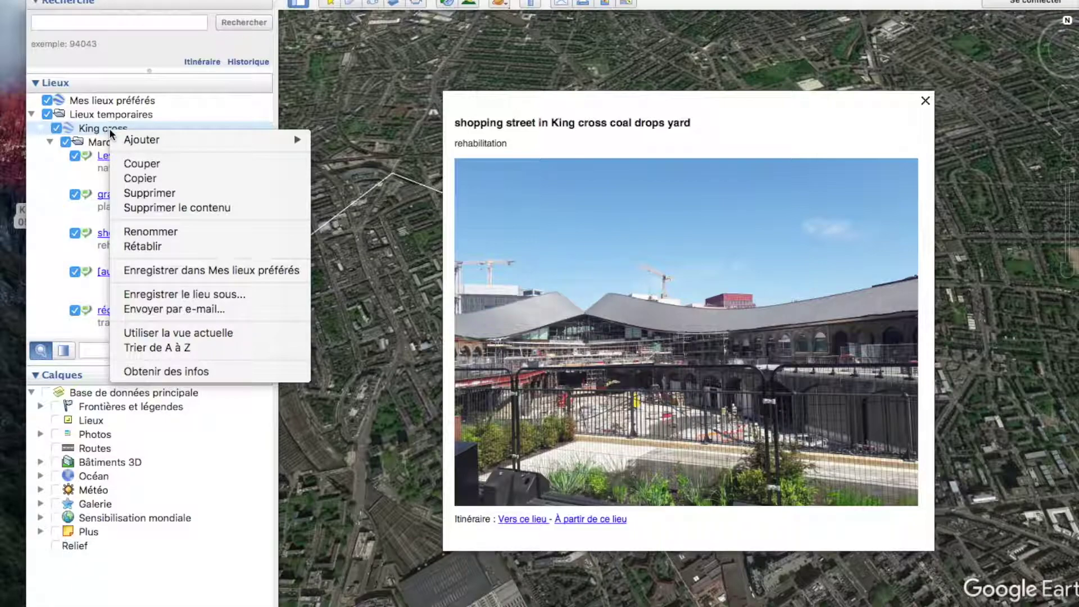
{"action": "left_click", "coordinate": [210, 296]}
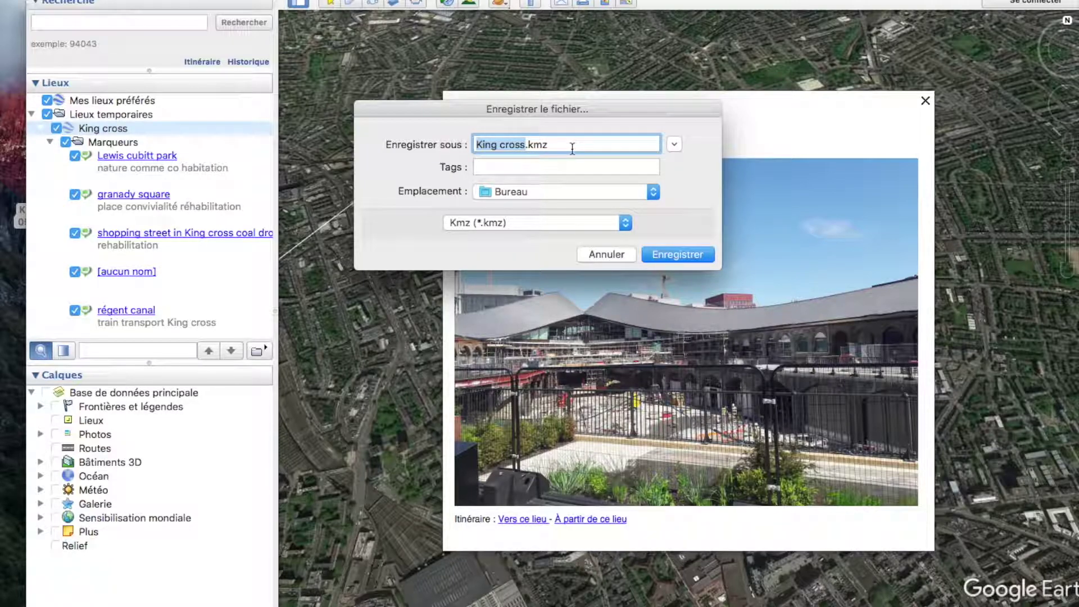
{"action": "left_click", "coordinate": [625, 223]}
{"action": "left_click", "coordinate": [565, 234]}
{"action": "left_click", "coordinate": [680, 254]}
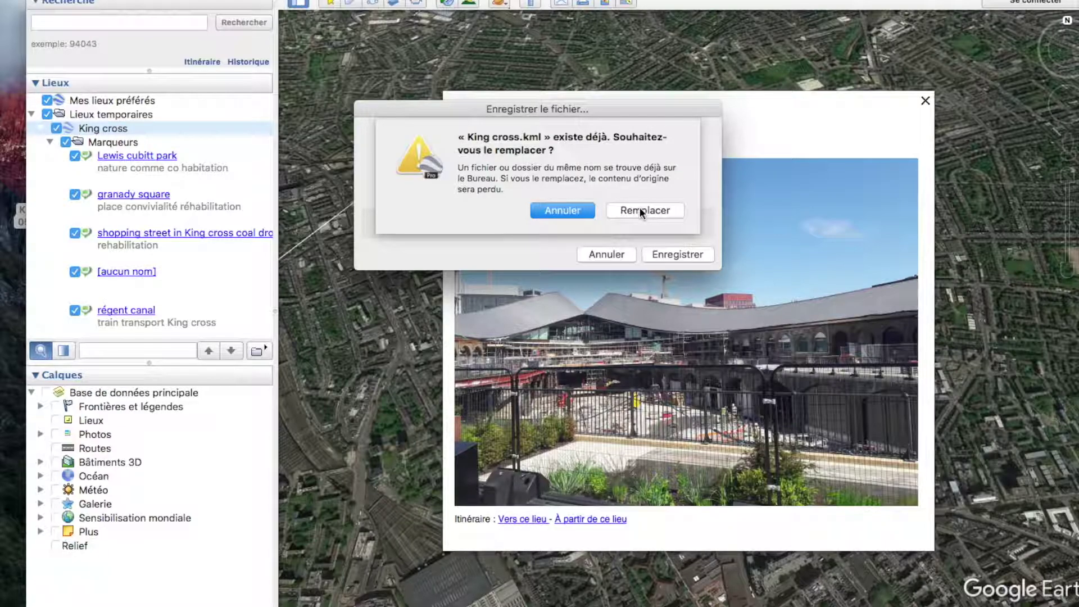
{"action": "left_click", "coordinate": [641, 210]}
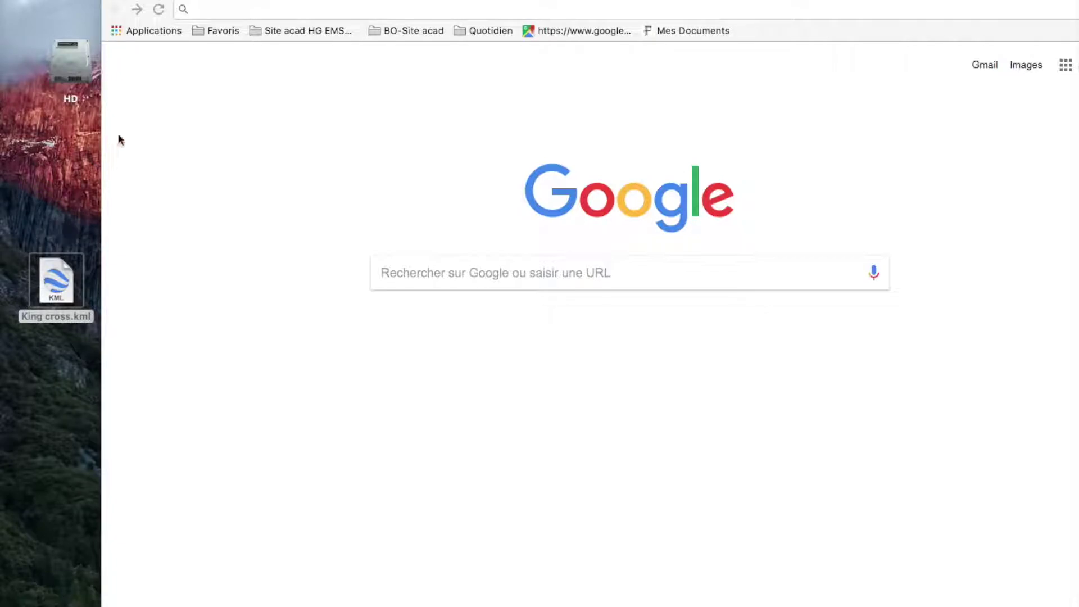
Search the web for mymaps in the browser and open Google My Maps
{"action": "left_click", "coordinate": [275, 6]}
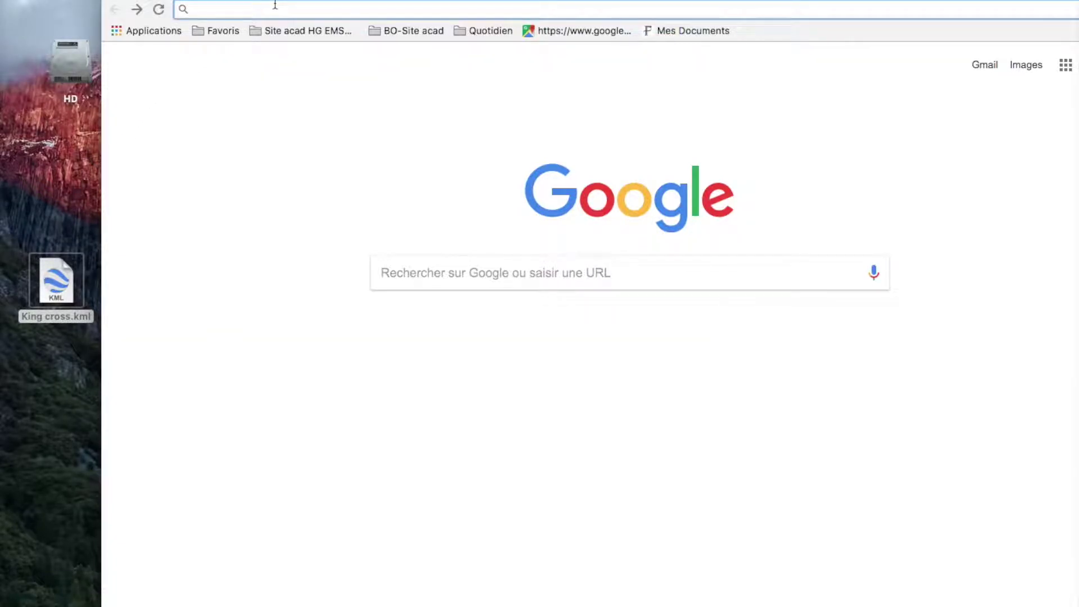
{"action": "type", "text": "my"}
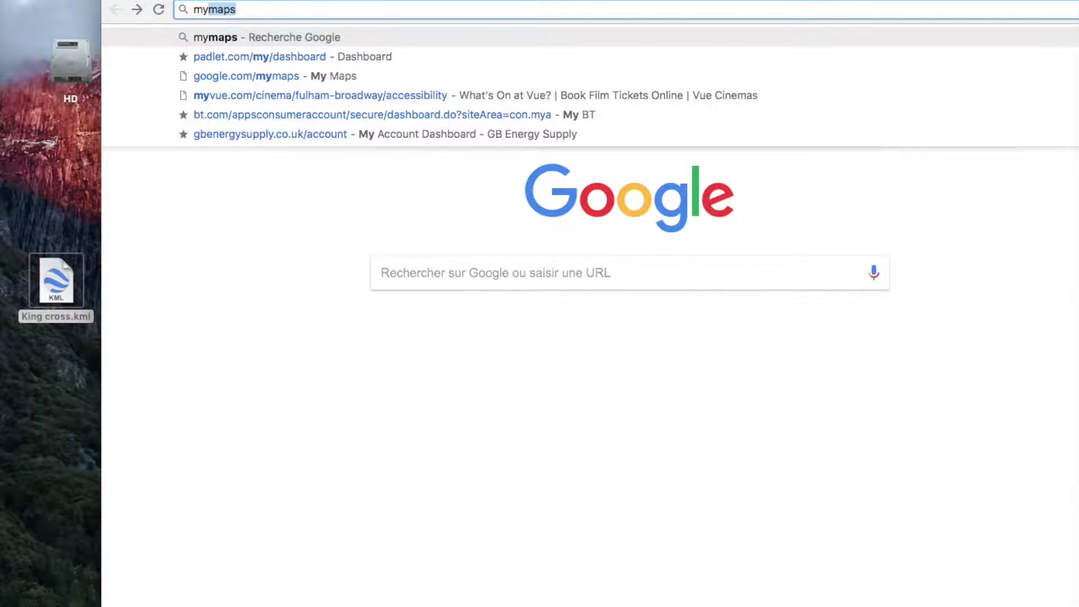
{"action": "key", "text": "Return"}
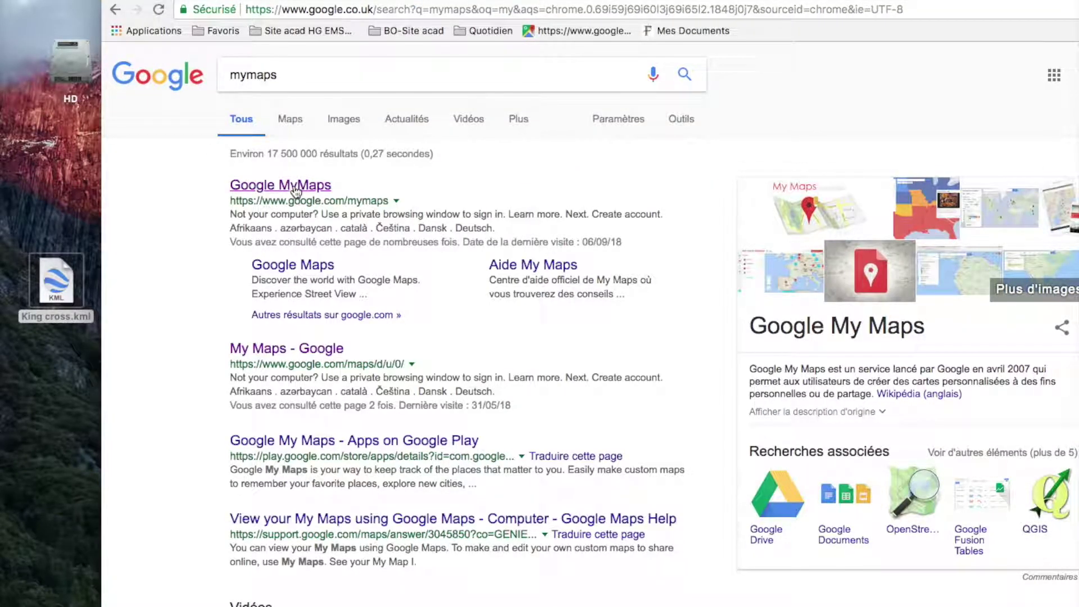
{"action": "left_click", "coordinate": [295, 188]}
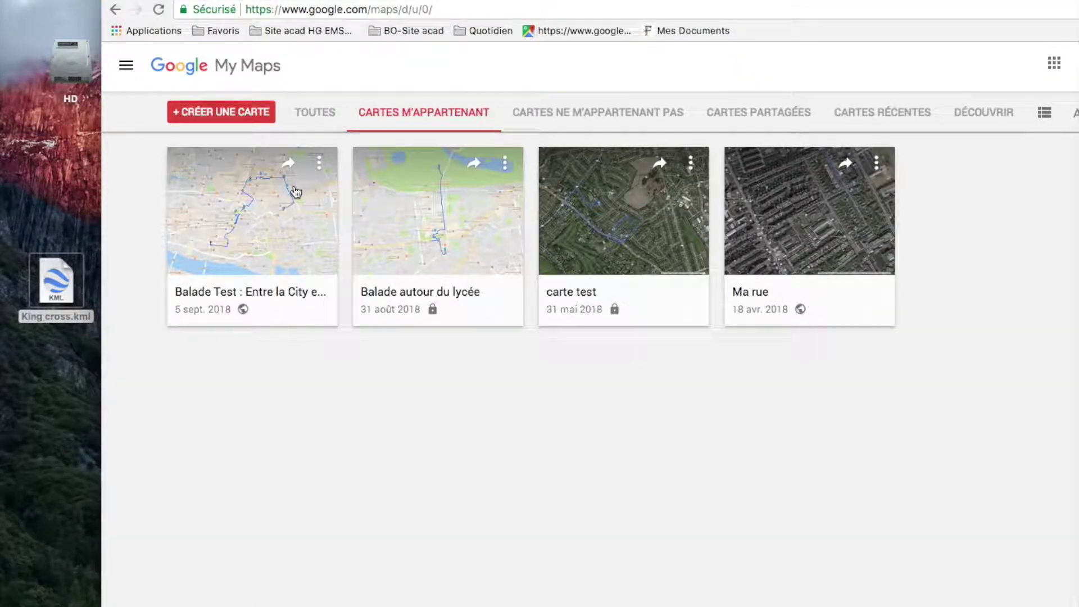
Create a new map and title it King cross
{"action": "left_click", "coordinate": [246, 116]}
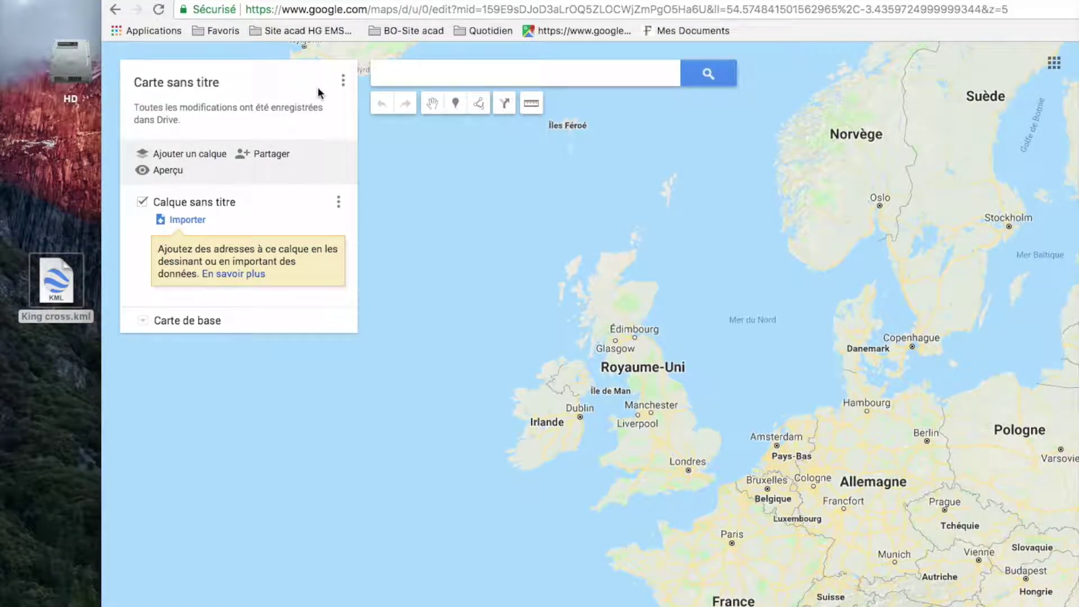
{"action": "left_click", "coordinate": [209, 84]}
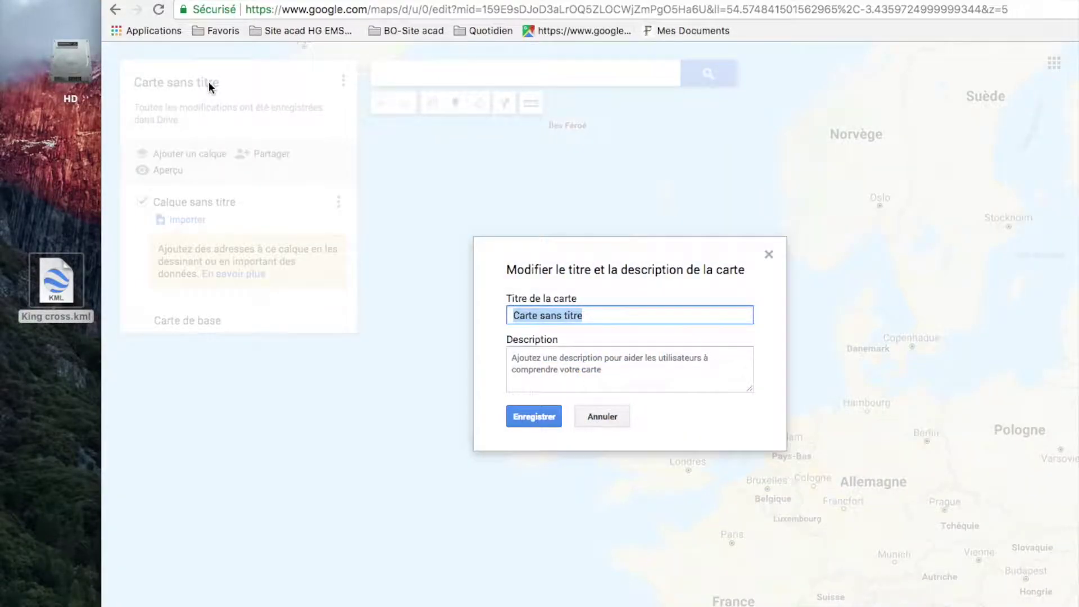
{"action": "type", "text": "Kin"}
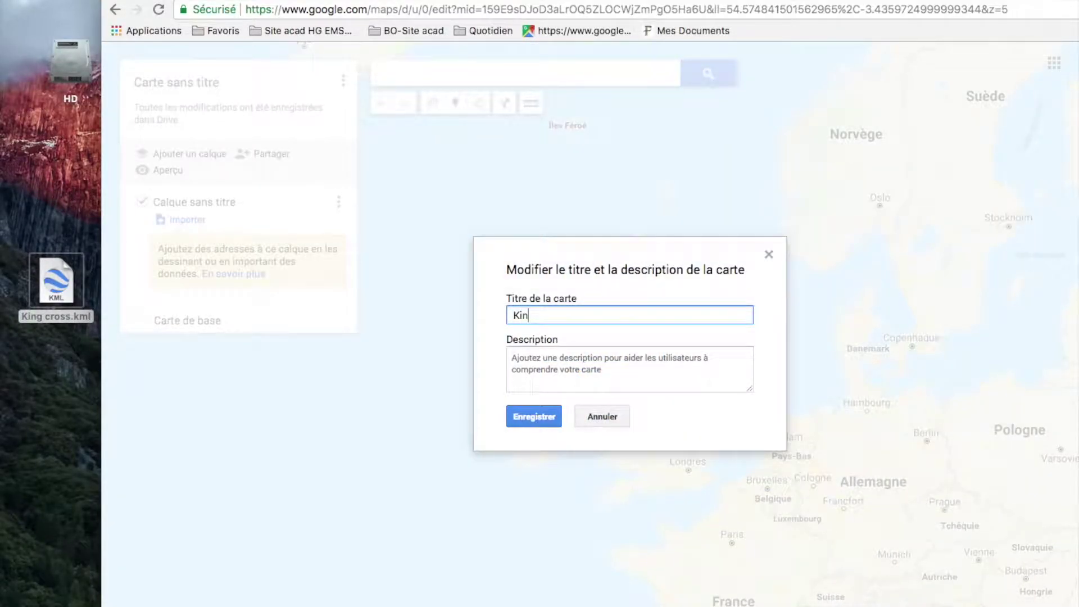
{"action": "type", "text": "g cross"}
{"action": "left_click", "coordinate": [522, 411]}
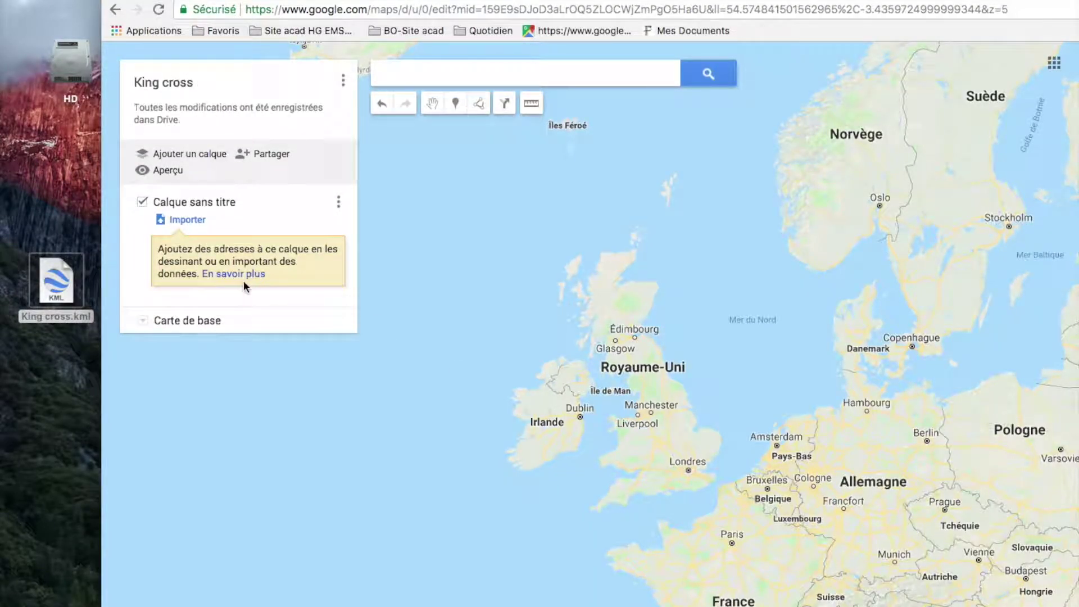
Import King cross.kml from the desktop into the map's untitled layer and select the Suivi GPS layer
{"action": "left_click", "coordinate": [199, 220]}
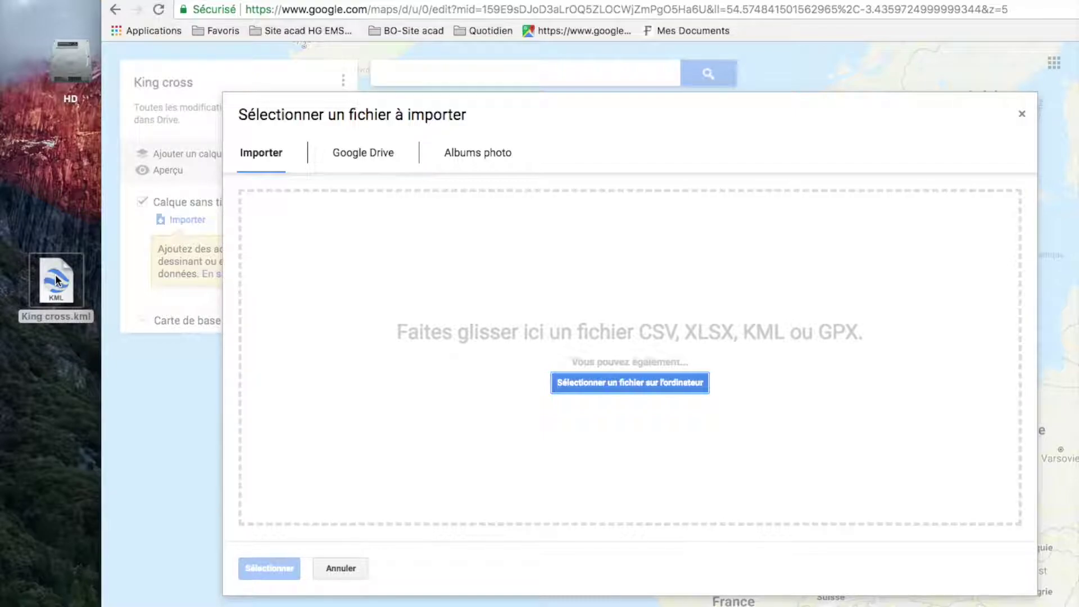
{"action": "left_click_drag", "start_coordinate": [56, 279], "coordinate": [590, 333]}
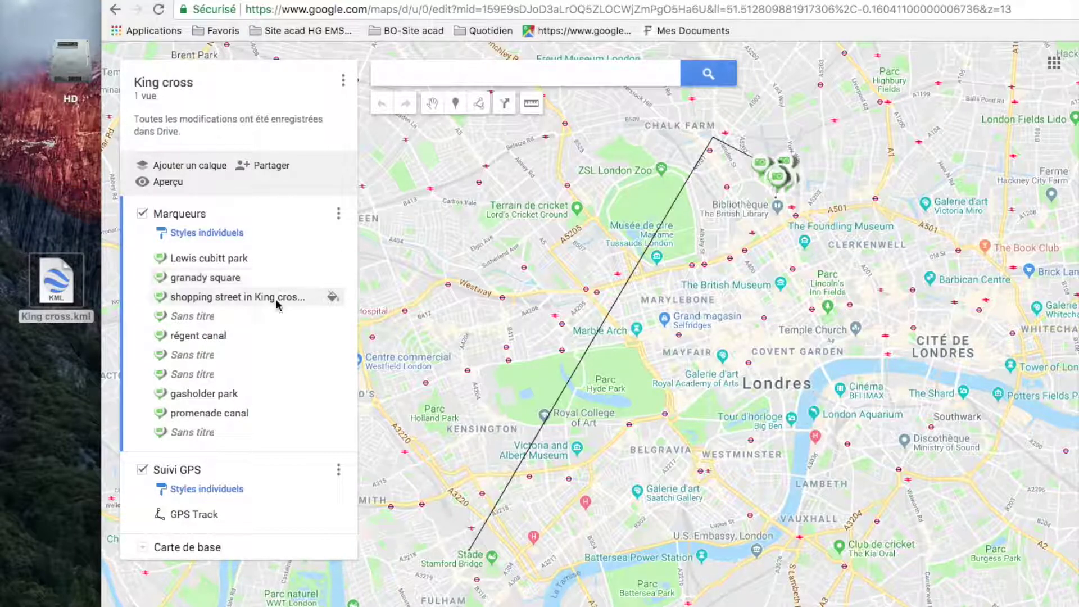
{"action": "left_click", "coordinate": [247, 475]}
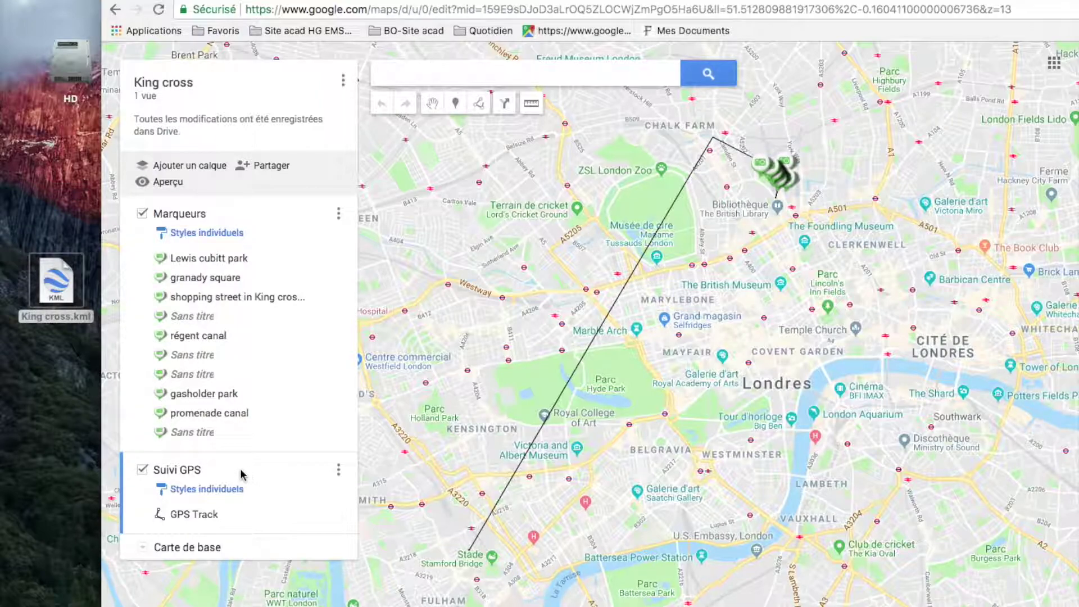
Examine the imported markers and GPS track along Regent's Canal near King's Cross up close on the map
{"action": "left_click_drag", "start_coordinate": [1017, 92], "coordinate": [894, 215]}
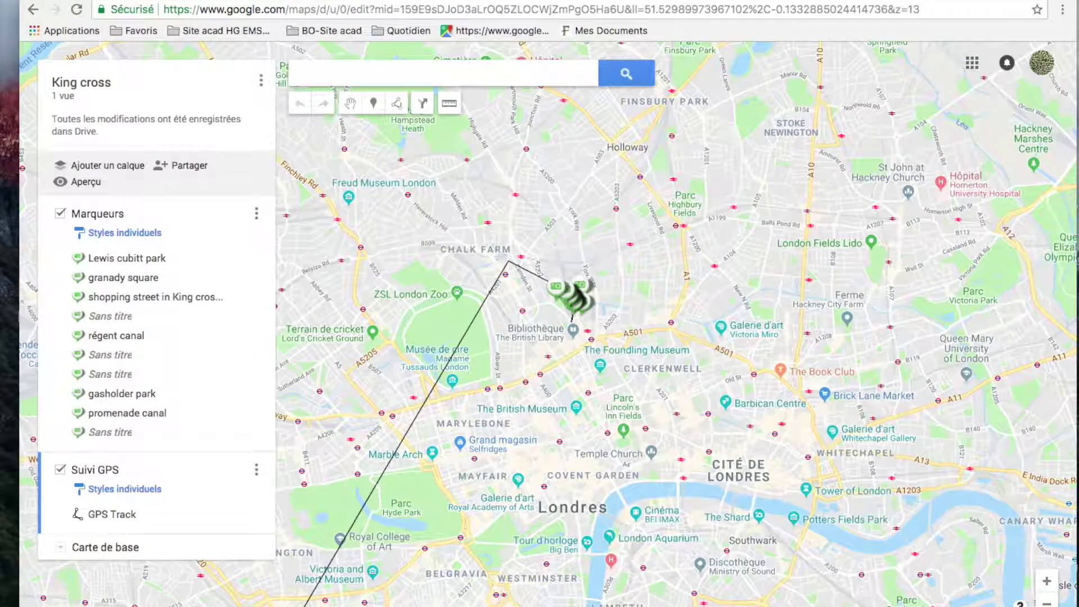
{"action": "left_click", "coordinate": [1046, 581]}
{"action": "left_click", "coordinate": [1046, 582]}
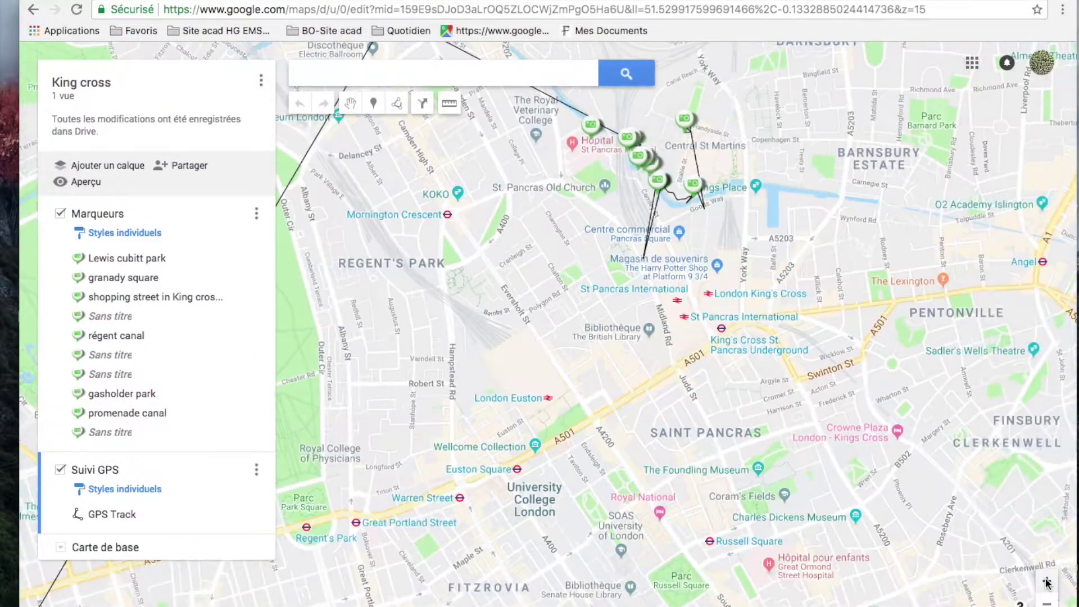
{"action": "left_click", "coordinate": [1047, 582]}
{"action": "left_click_drag", "start_coordinate": [621, 508], "coordinate": [619, 606]}
{"action": "left_click_drag", "start_coordinate": [805, 366], "coordinate": [728, 476]}
{"action": "left_click_drag", "start_coordinate": [942, 458], "coordinate": [879, 477]}
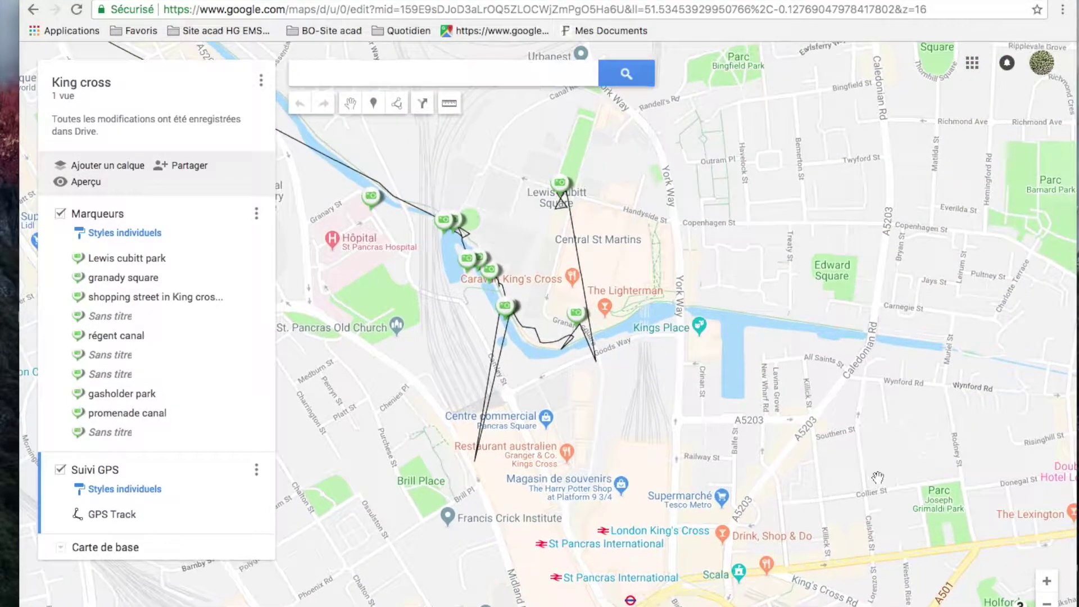
{"action": "left_click", "coordinate": [1046, 582]}
{"action": "left_click_drag", "start_coordinate": [717, 491], "coordinate": [753, 526]}
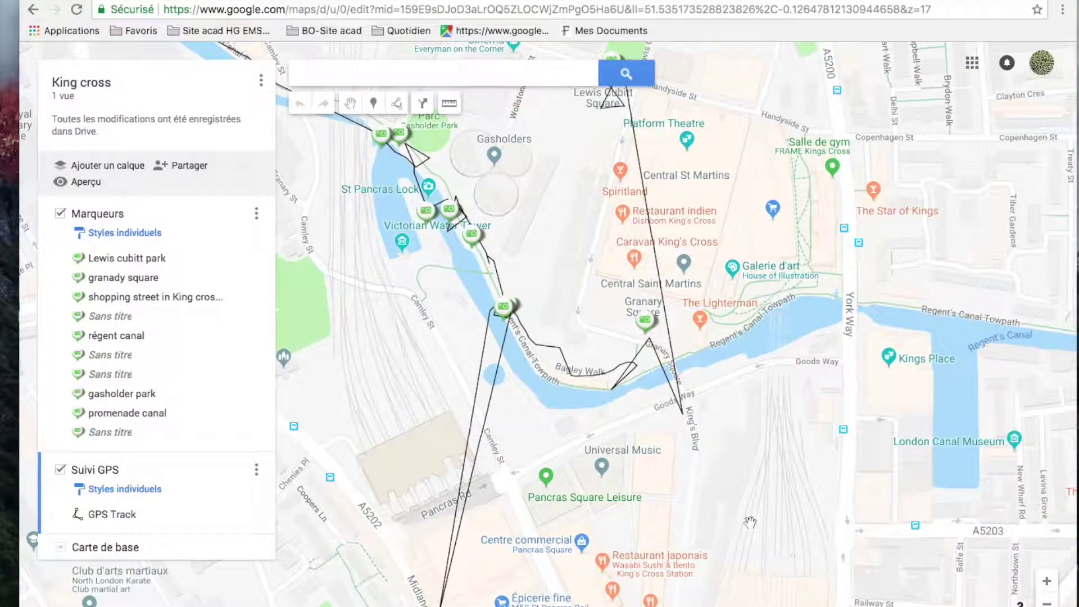
Delete the Suivi GPS layer from the King cross map
{"action": "left_click_drag", "start_coordinate": [663, 329], "coordinate": [772, 387]}
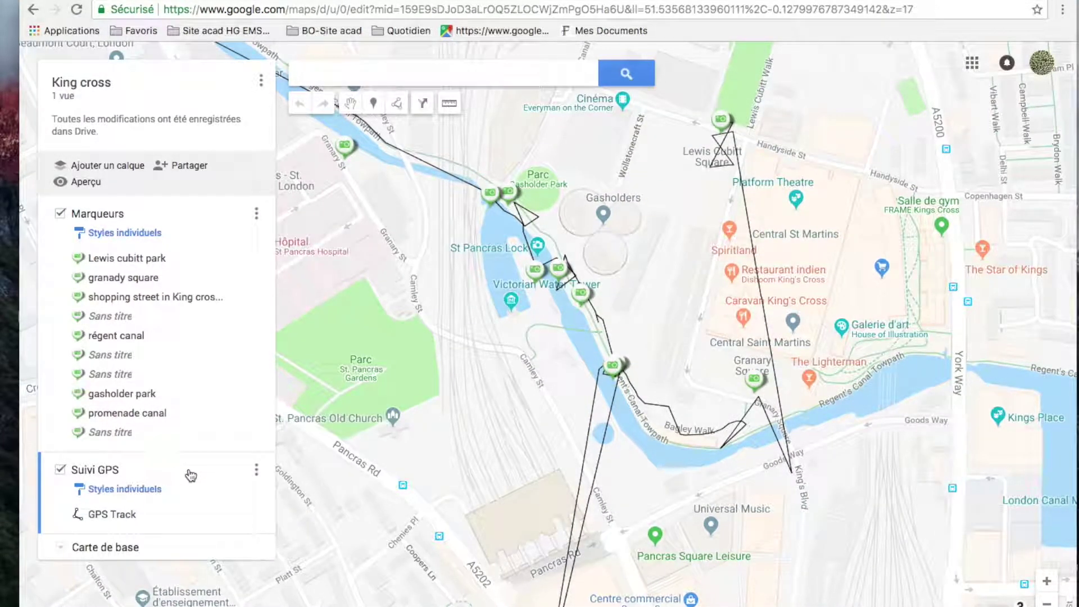
{"action": "left_click", "coordinate": [255, 471]}
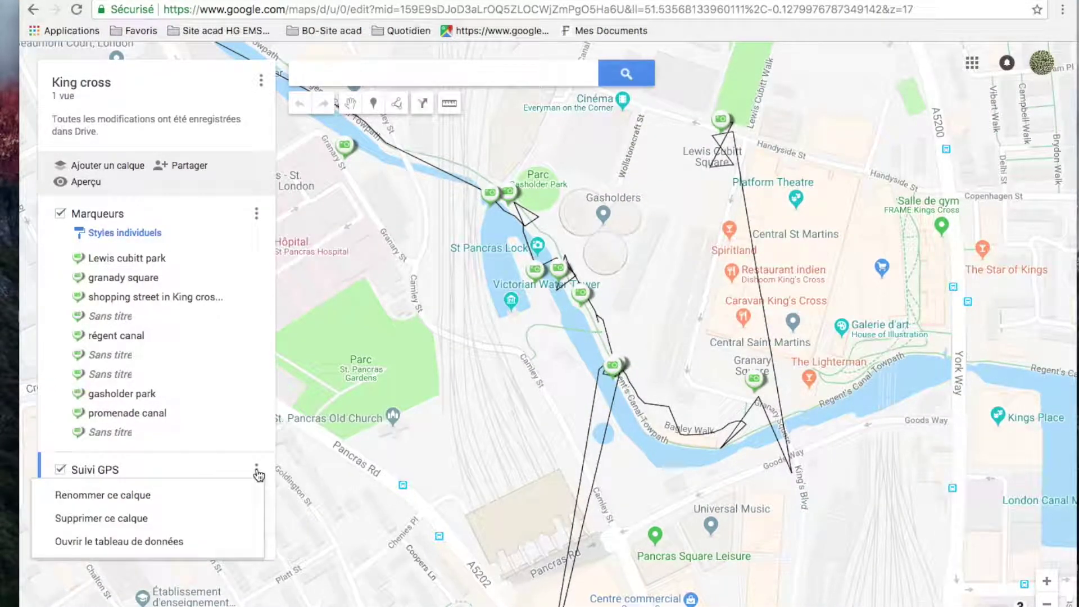
{"action": "left_click", "coordinate": [120, 518]}
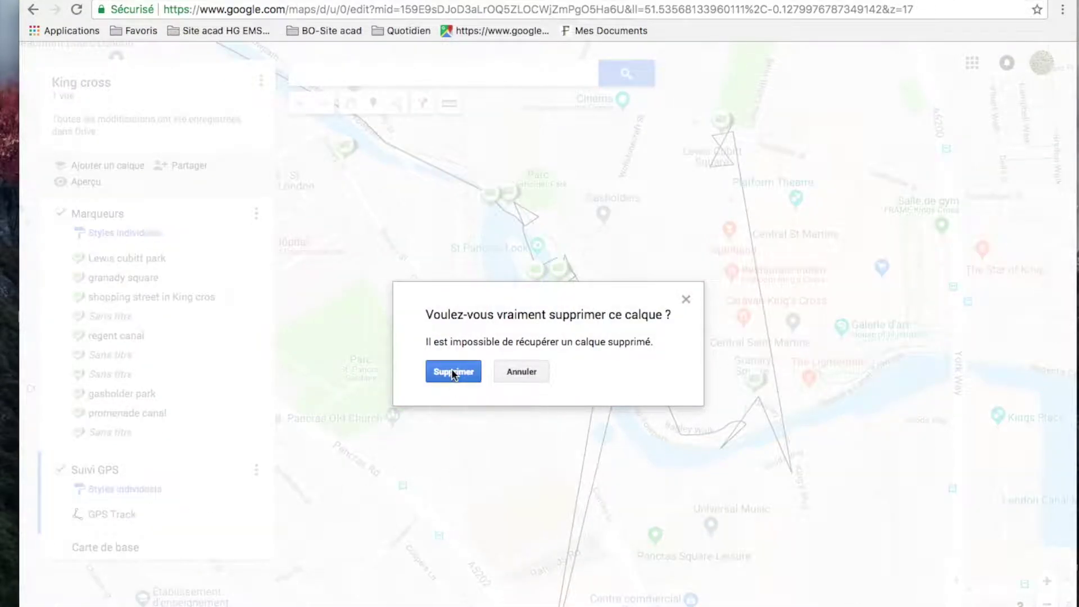
{"action": "left_click", "coordinate": [451, 368]}
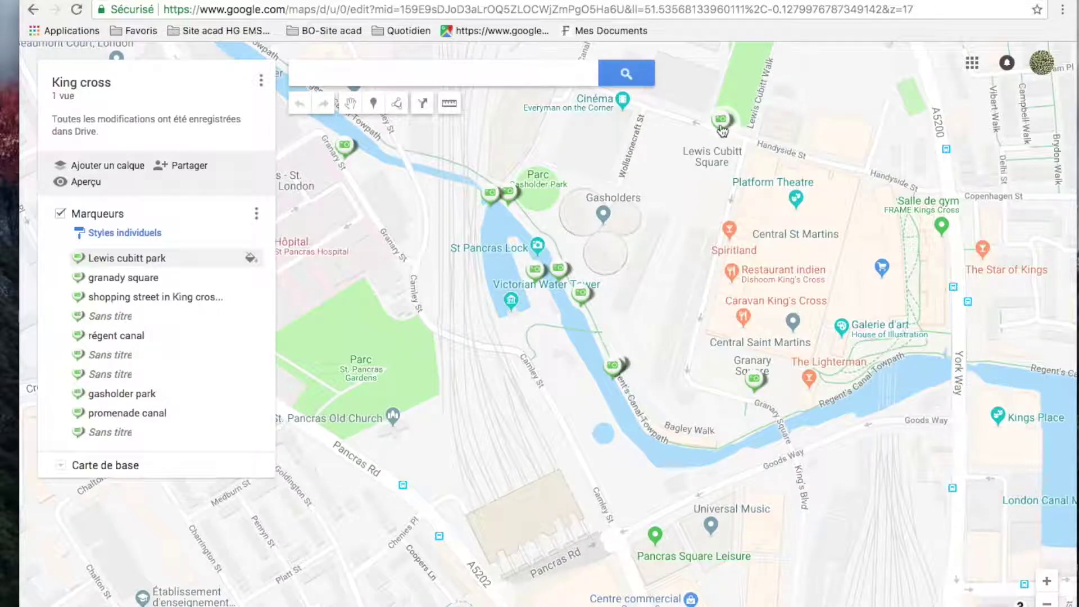
Add the Walkie-Talkie JPG picture from the Images folder to the granady square marker
{"action": "left_click", "coordinate": [756, 380]}
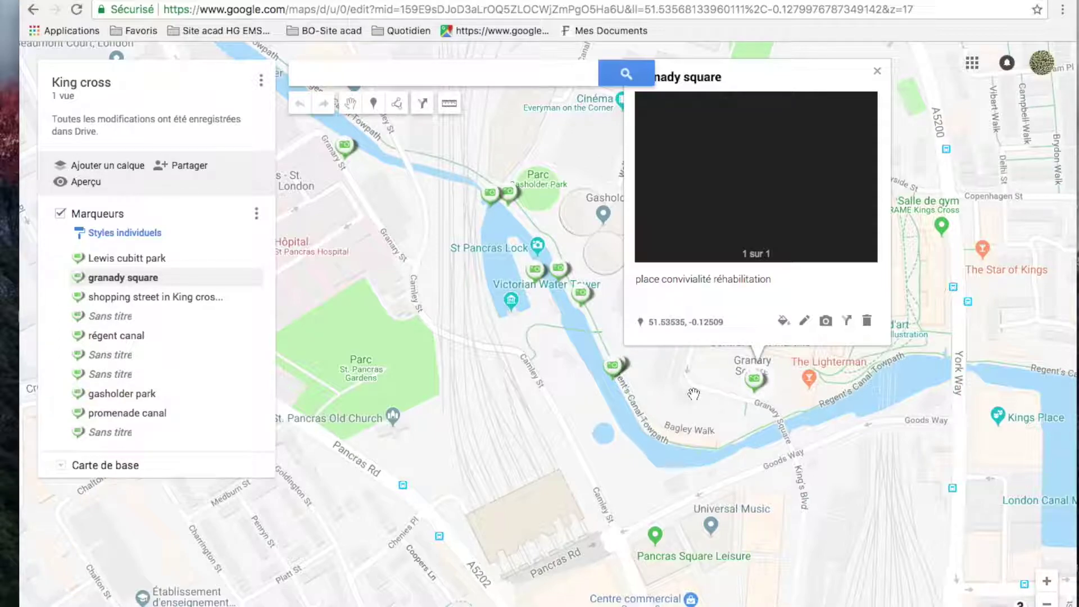
{"action": "left_click", "coordinate": [805, 321]}
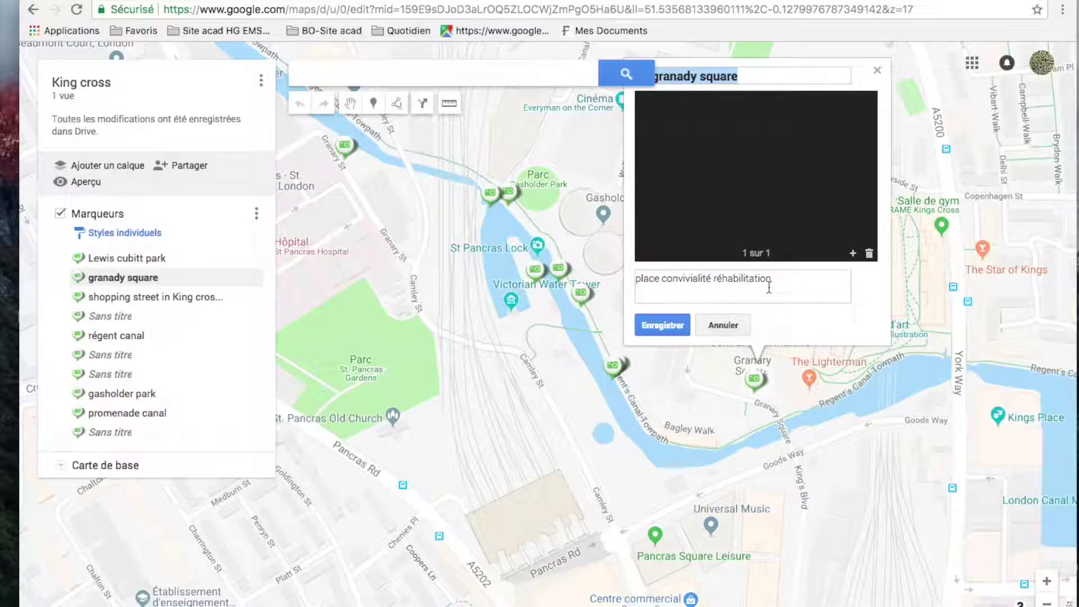
{"action": "left_click", "coordinate": [672, 329]}
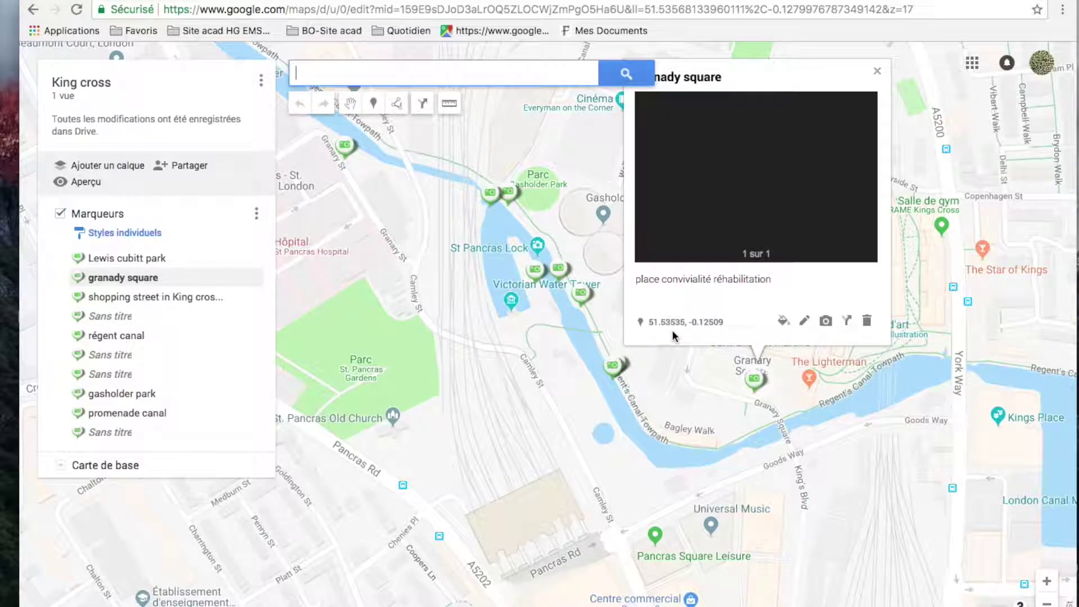
{"action": "left_click", "coordinate": [826, 320]}
{"action": "left_click", "coordinate": [615, 381]}
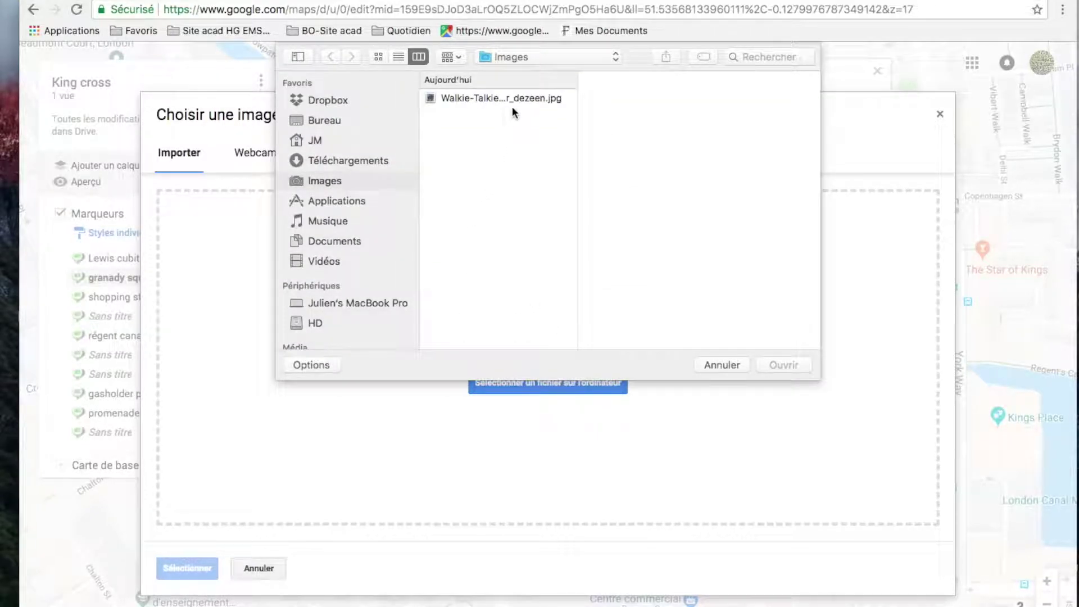
{"action": "left_click", "coordinate": [528, 100]}
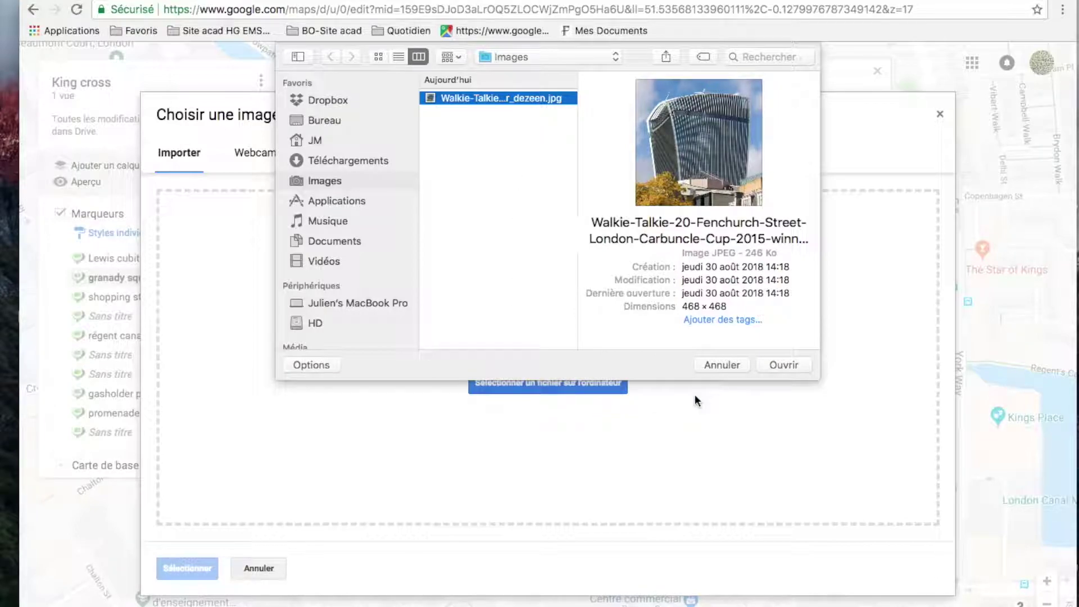
{"action": "left_click", "coordinate": [784, 366]}
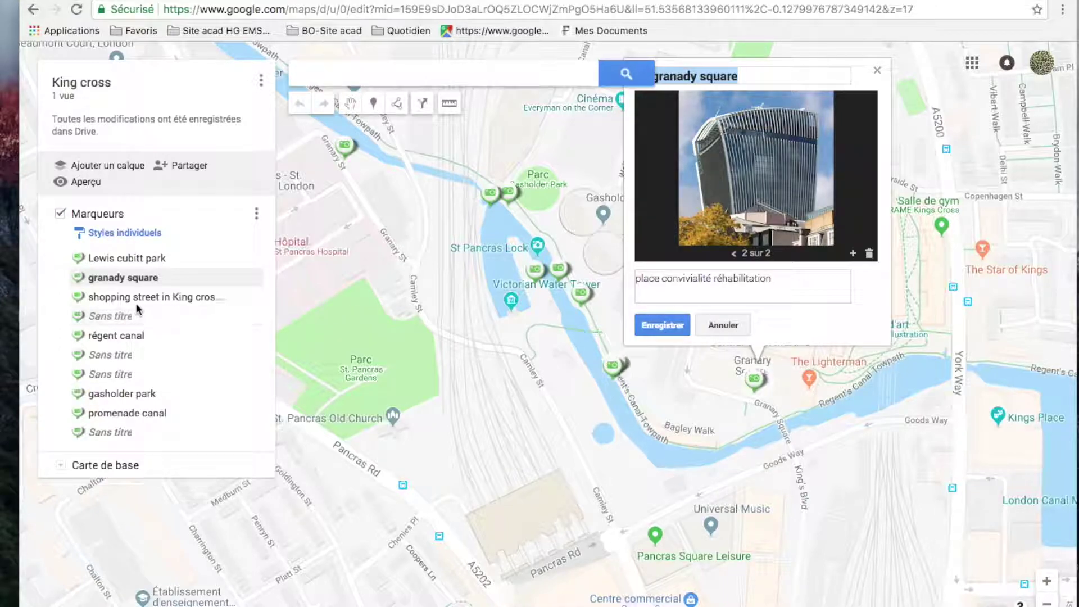
Delete the three untitled markers listed between shopping street in King cross and gasholder park
{"action": "left_click", "coordinate": [186, 314]}
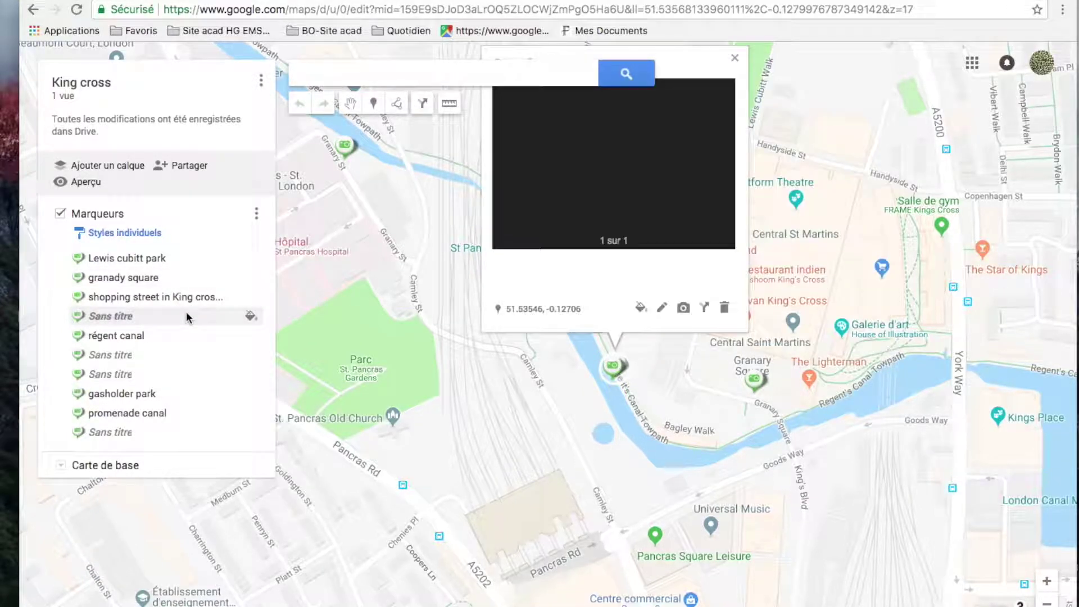
{"action": "left_click", "coordinate": [724, 309]}
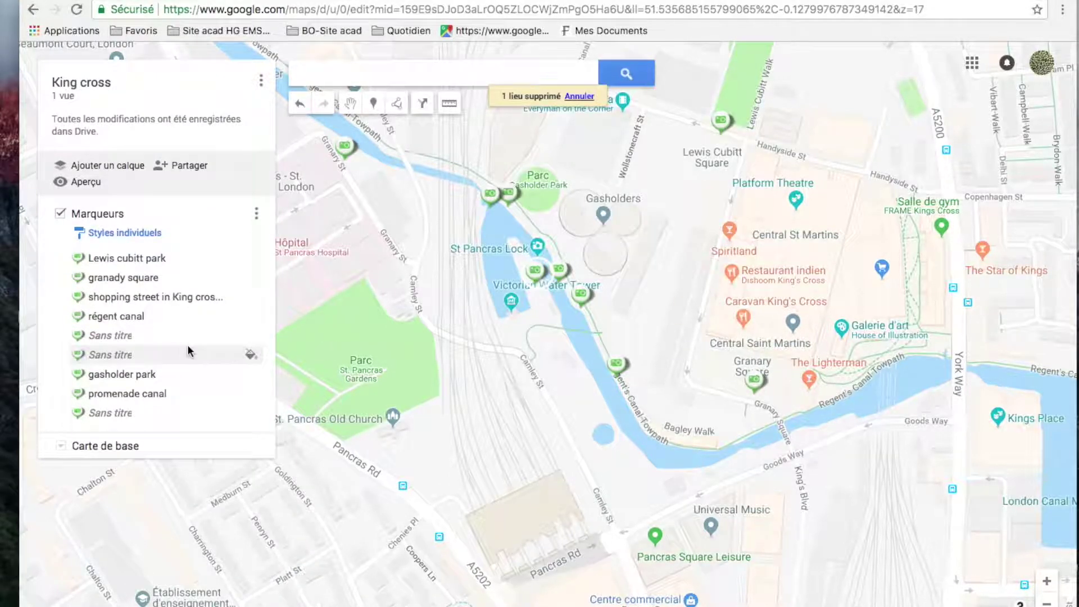
{"action": "left_click", "coordinate": [130, 334]}
{"action": "left_click", "coordinate": [673, 309]}
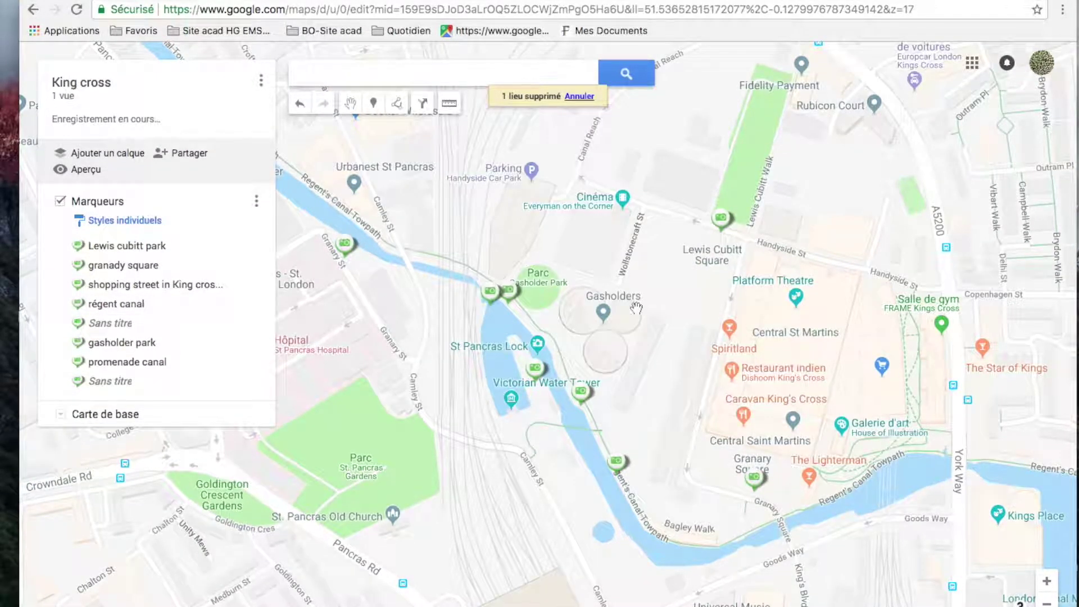
{"action": "left_click", "coordinate": [127, 336]}
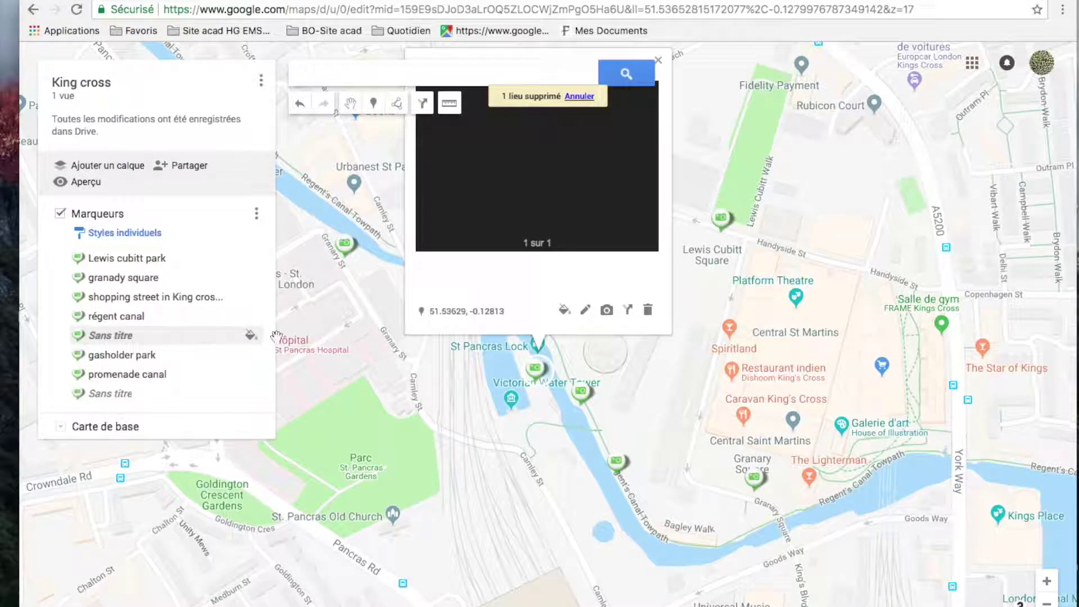
{"action": "left_click", "coordinate": [648, 309]}
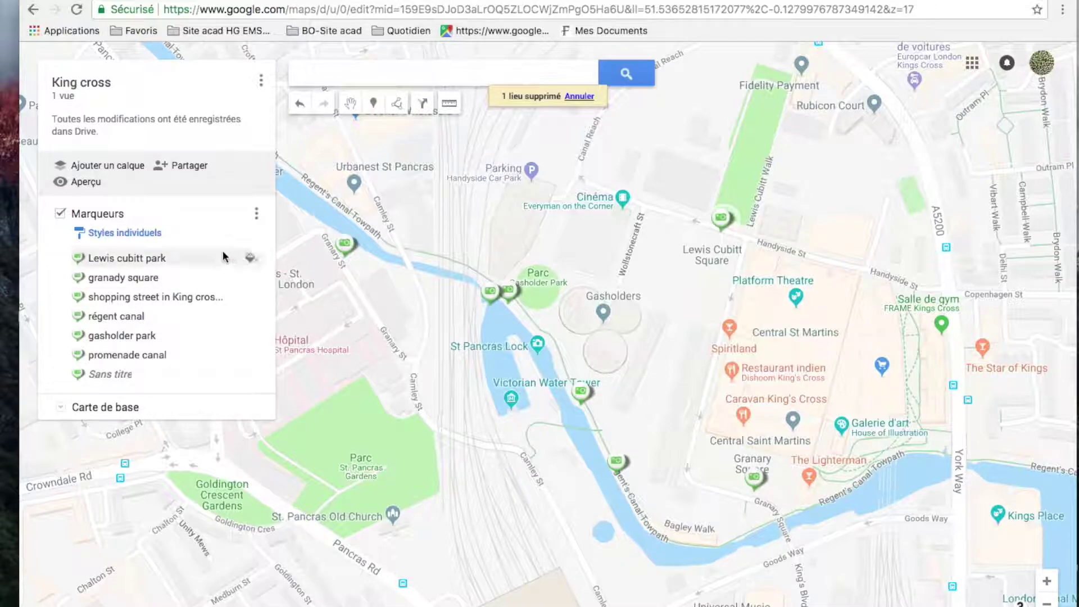
Add a directions layer to the map and set its means of transport to walking
{"action": "left_click", "coordinate": [424, 104]}
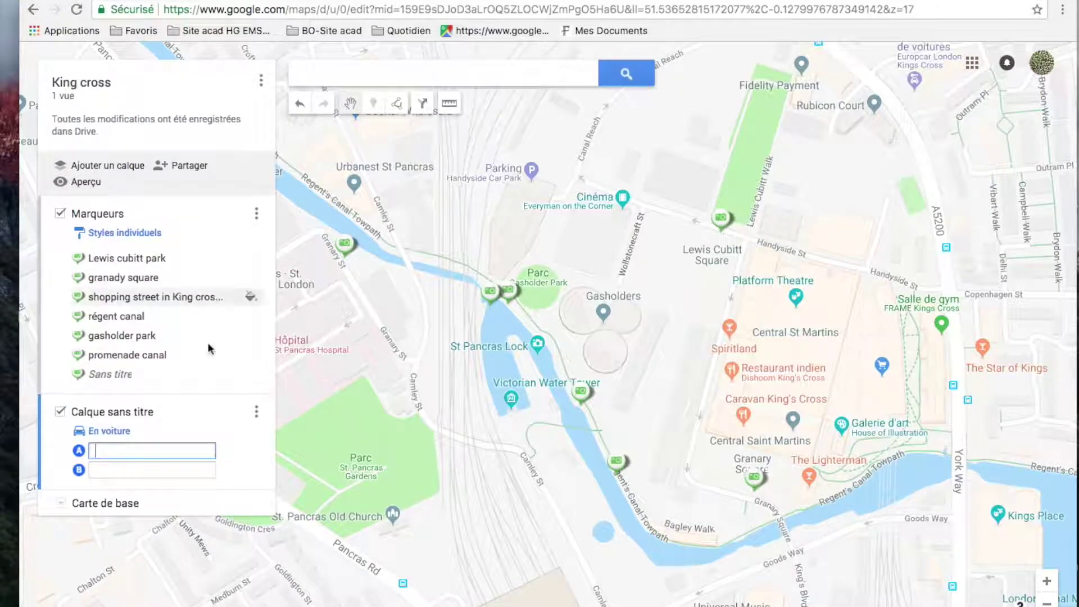
{"action": "left_click", "coordinate": [110, 431]}
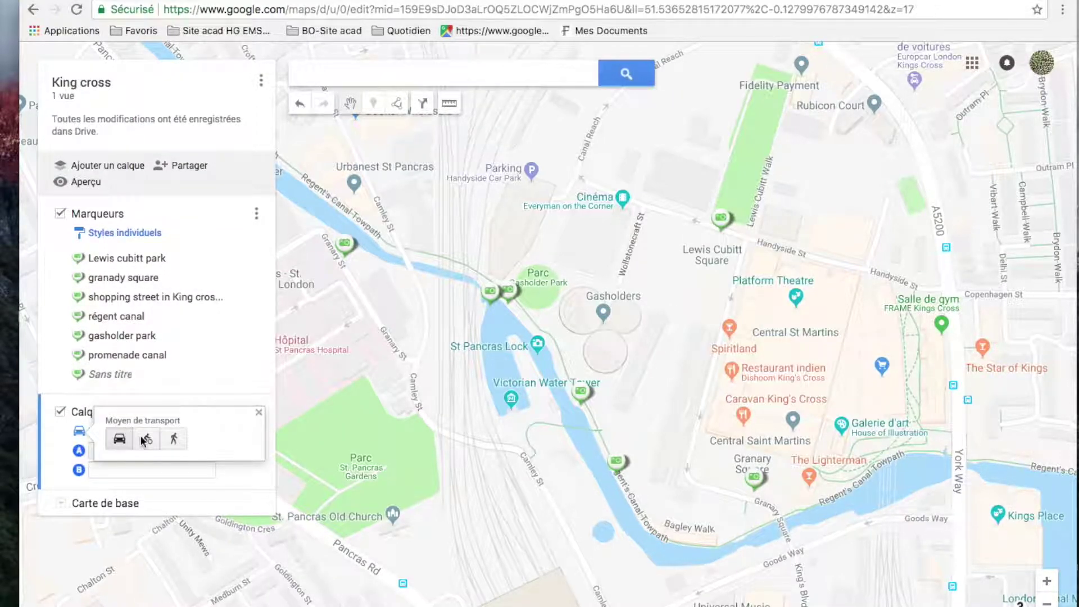
{"action": "left_click", "coordinate": [175, 440]}
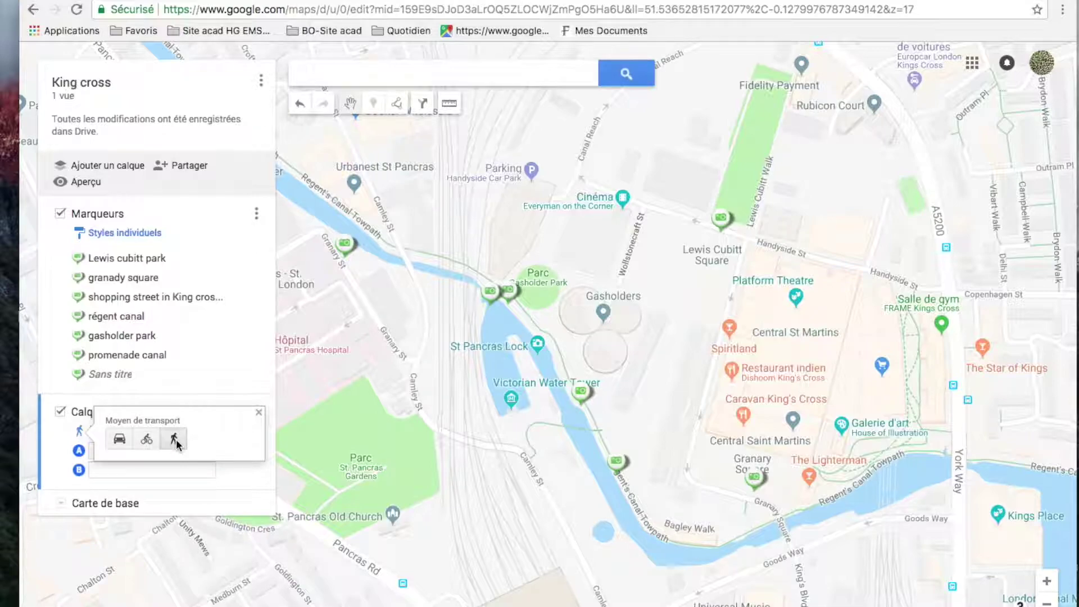
{"action": "left_click", "coordinate": [259, 414]}
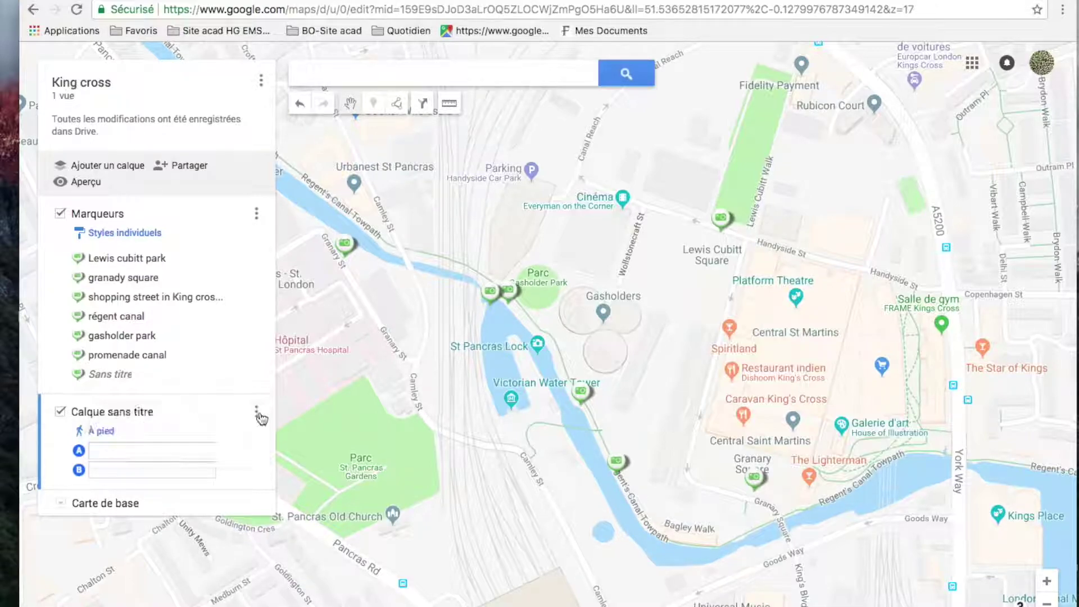
Set the walking route from the Lewis cubitt park marker to the granady square marker
{"action": "left_click", "coordinate": [169, 451]}
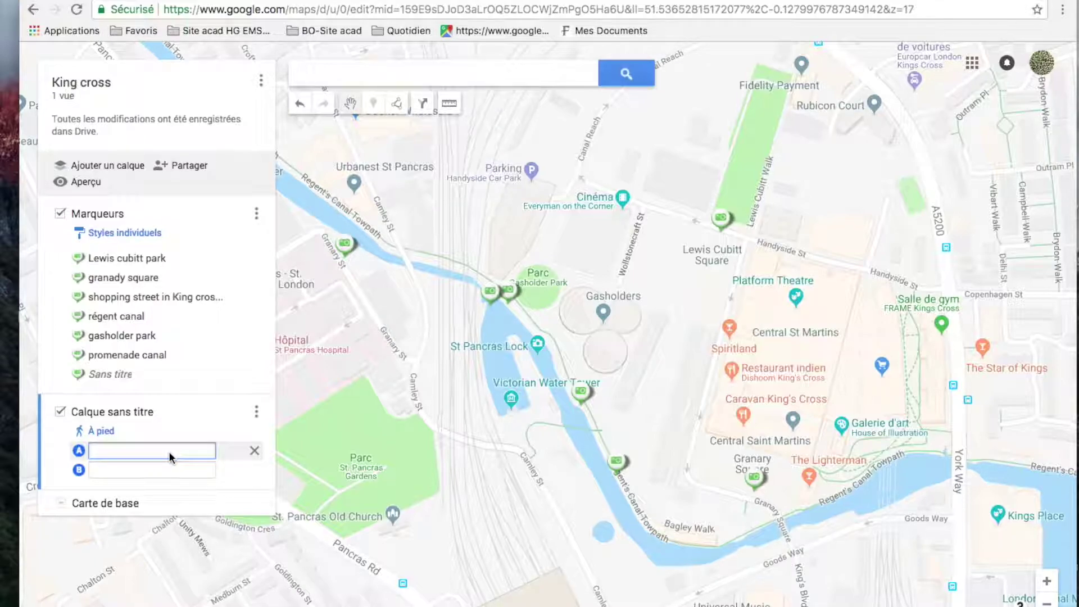
{"action": "type", "text": "lewis"}
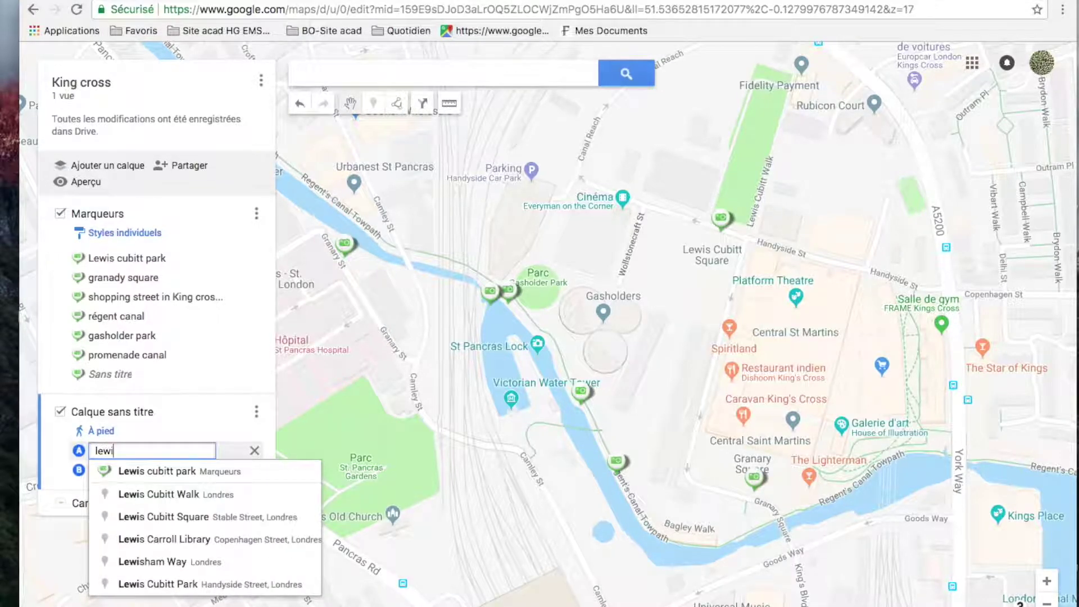
{"action": "left_click", "coordinate": [163, 471]}
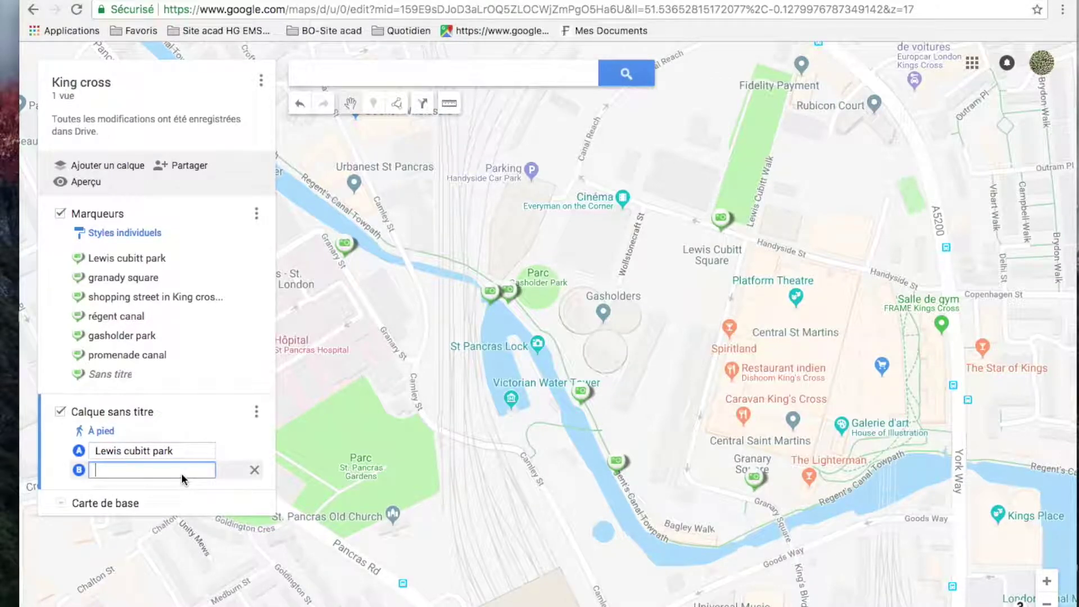
{"action": "type", "text": "grana"}
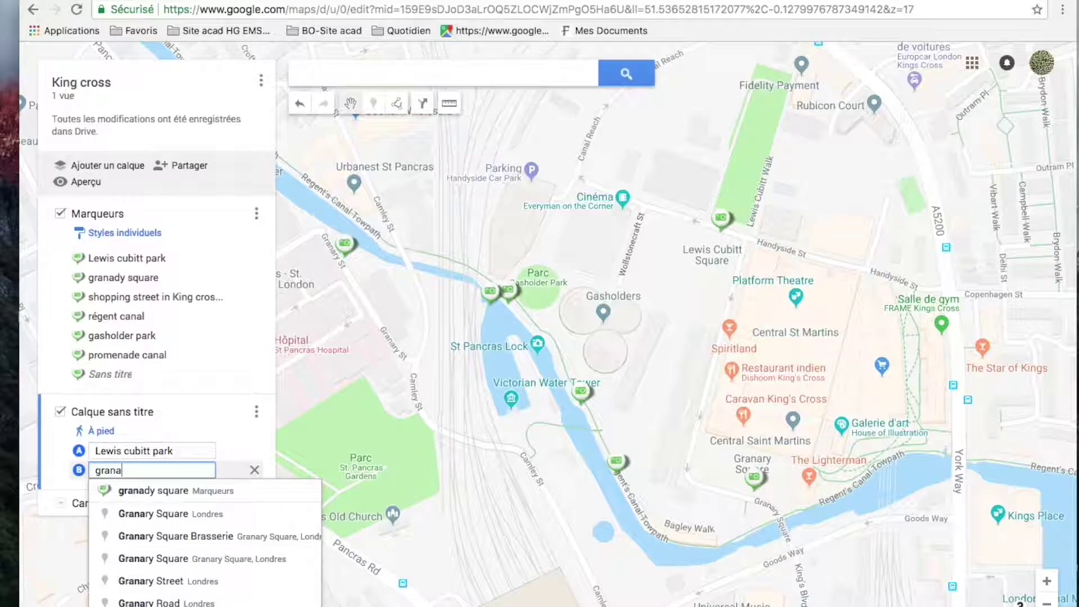
{"action": "left_click", "coordinate": [169, 490]}
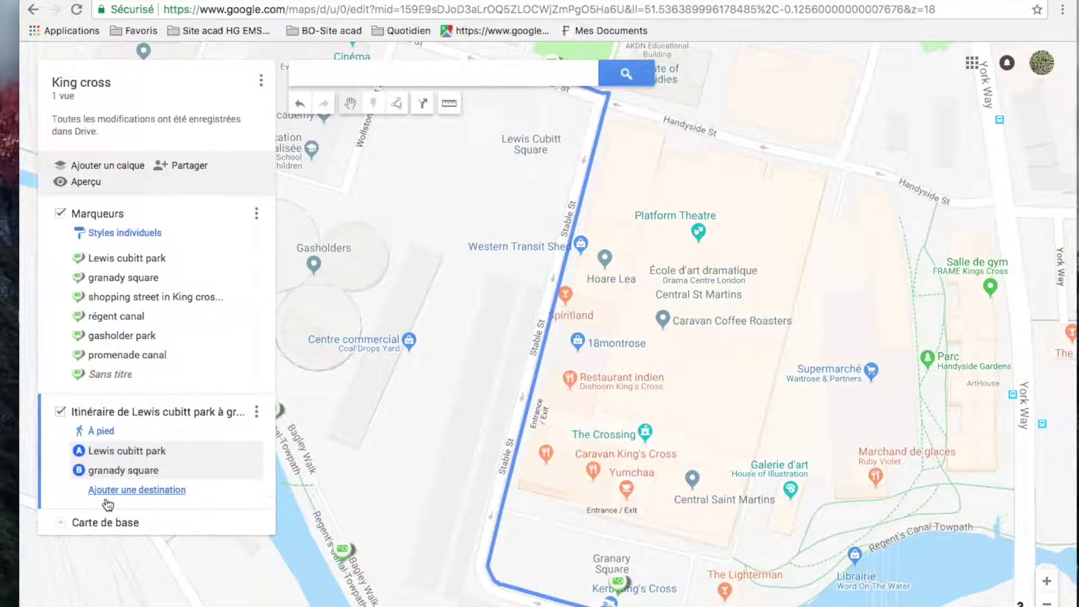
Try to add the shopping street in King cross marker as the walking route's third destination
{"action": "left_click", "coordinate": [129, 492]}
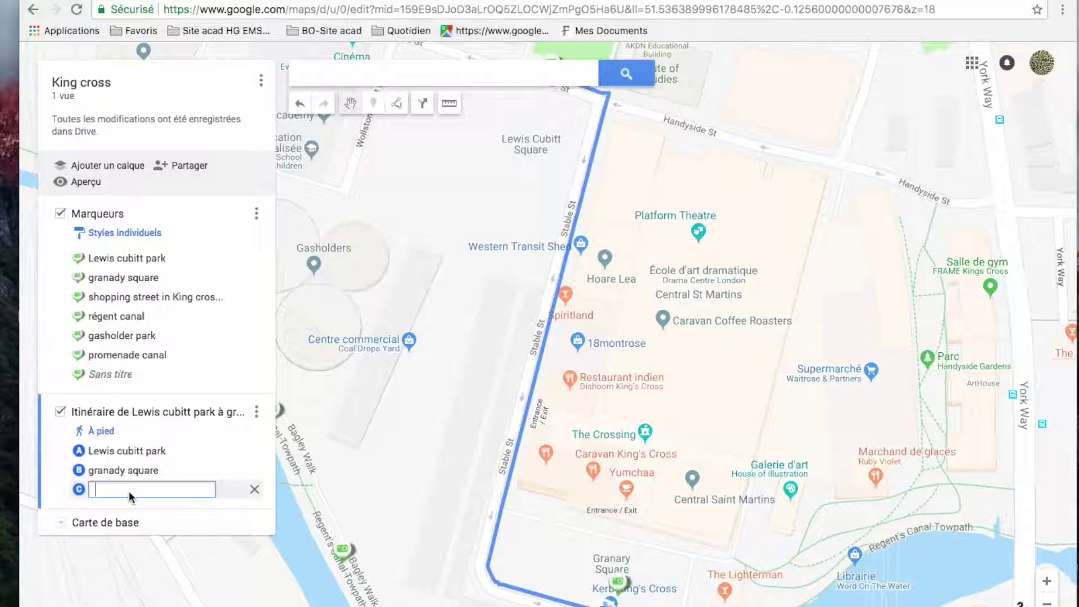
{"action": "type", "text": "shopping"}
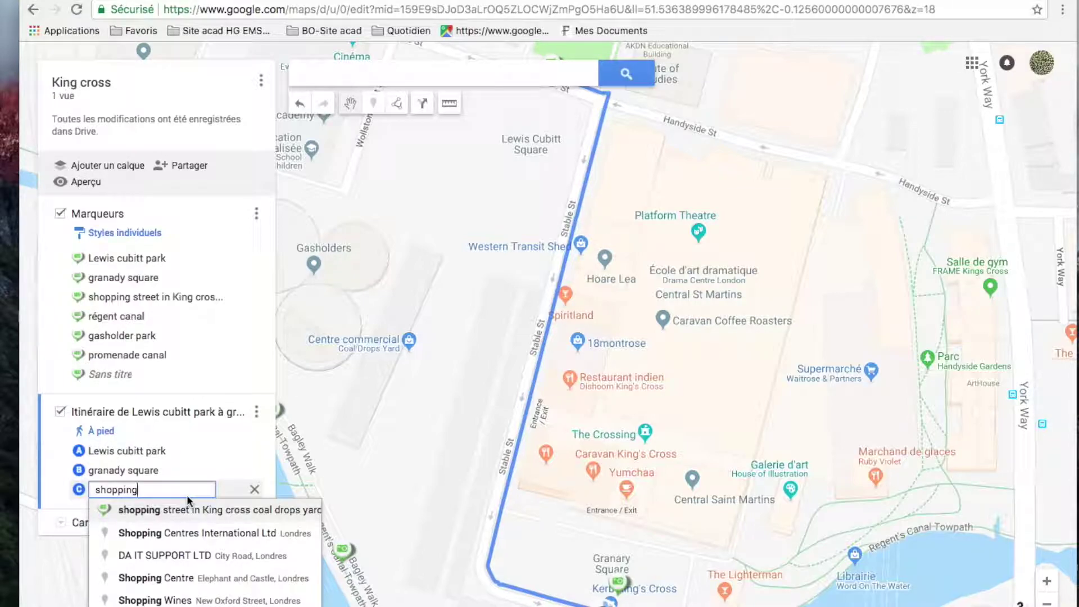
{"action": "type", "text": "street"}
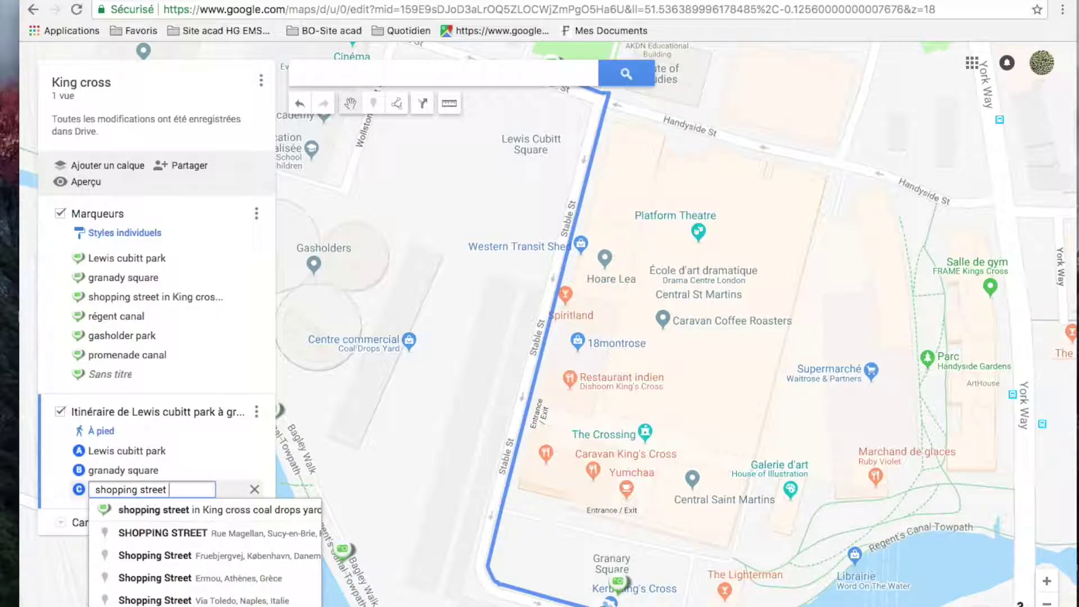
{"action": "type", "text": "in kin"}
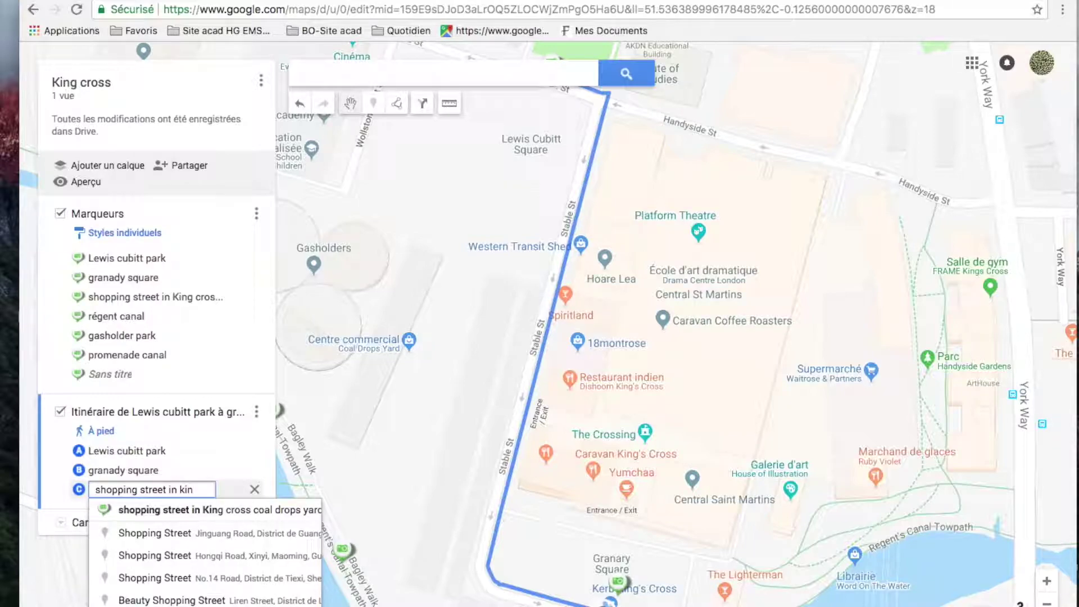
{"action": "left_click", "coordinate": [254, 491]}
{"action": "left_click", "coordinate": [1046, 604]}
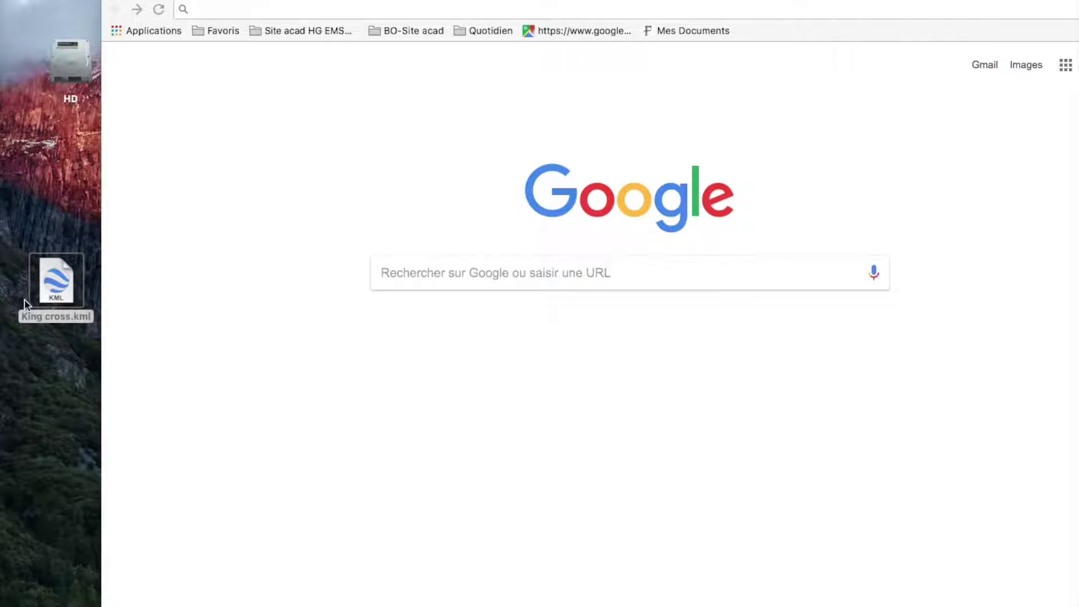
Search the web for mymaps and open the Google My Maps site
{"action": "left_click", "coordinate": [274, 9]}
{"action": "type", "text": "my"}
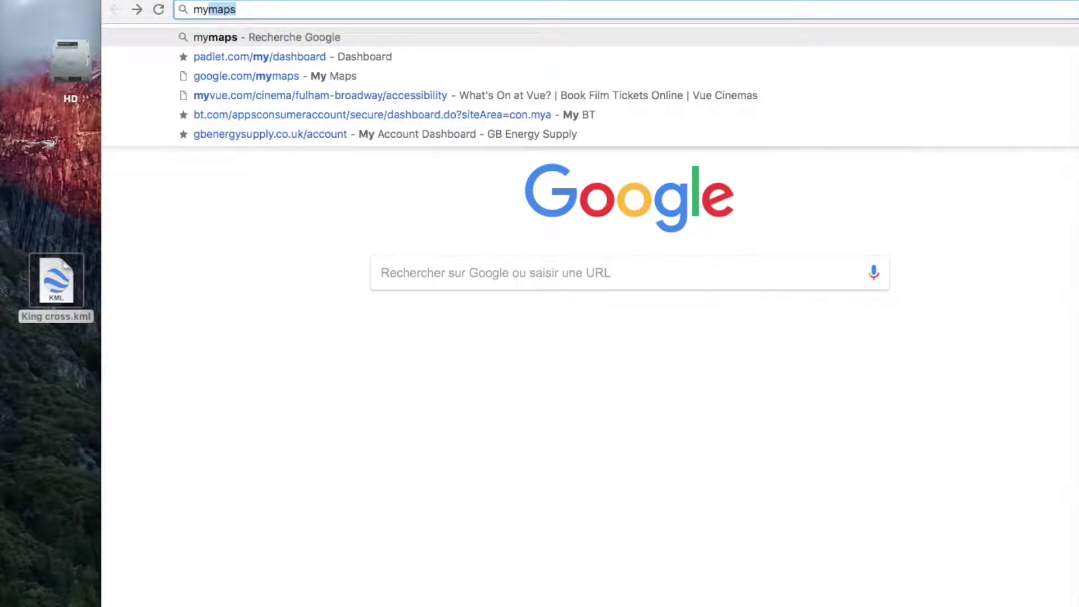
{"action": "key", "text": "Return"}
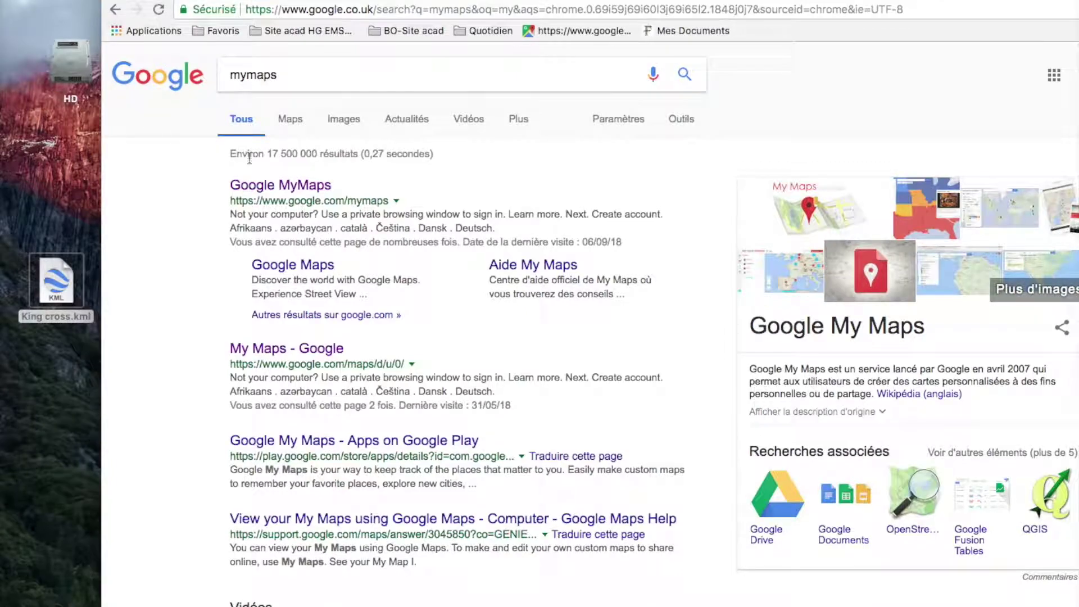
{"action": "left_click", "coordinate": [295, 185]}
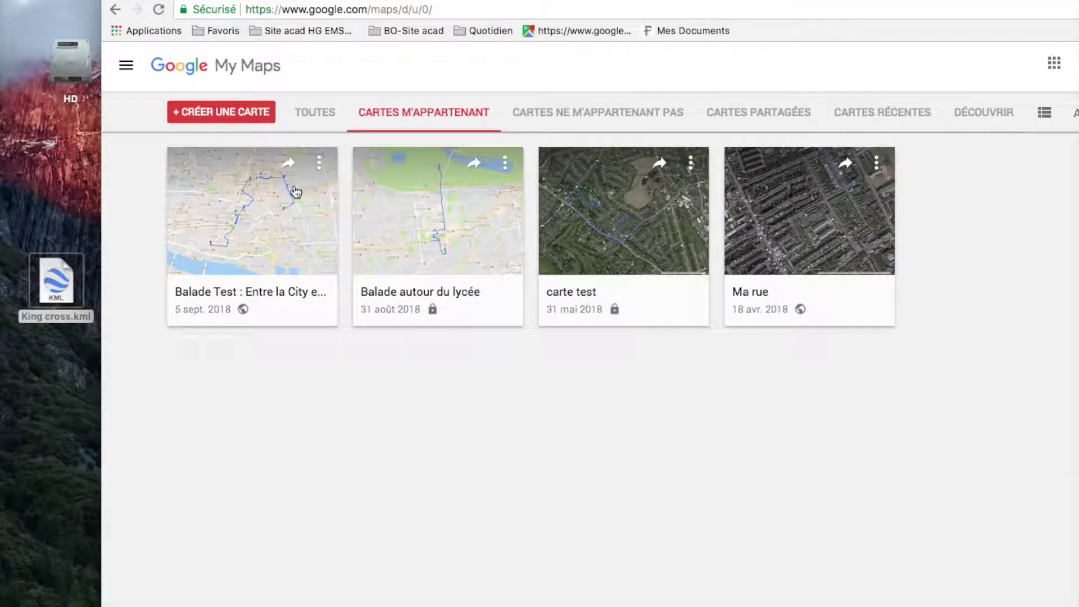
Create a new map titled King cross and import the King cross.kml file into its untitled layer
{"action": "left_click", "coordinate": [245, 116]}
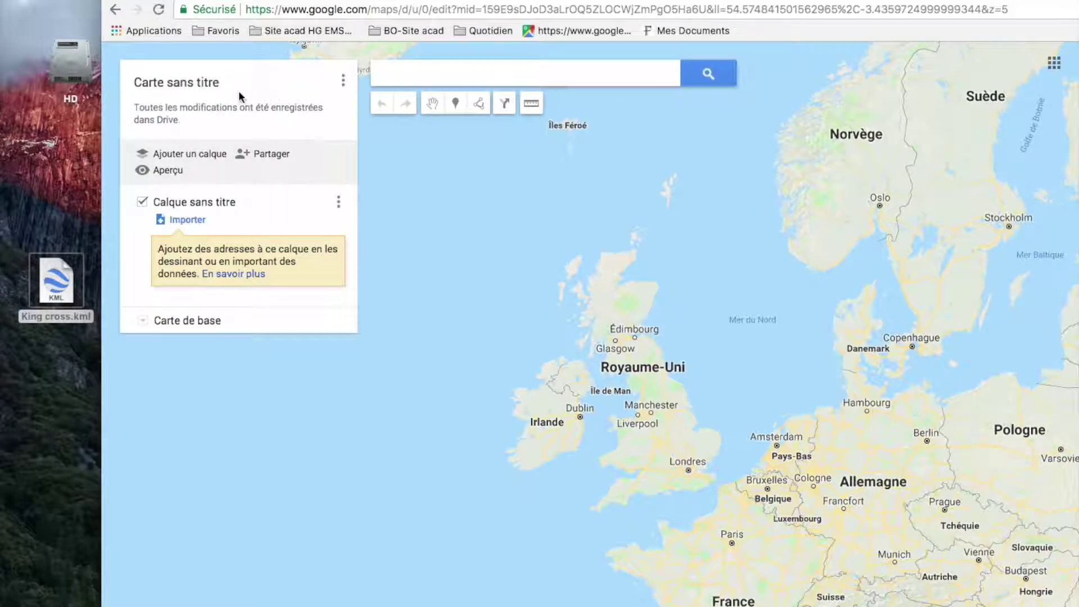
{"action": "left_click", "coordinate": [211, 84]}
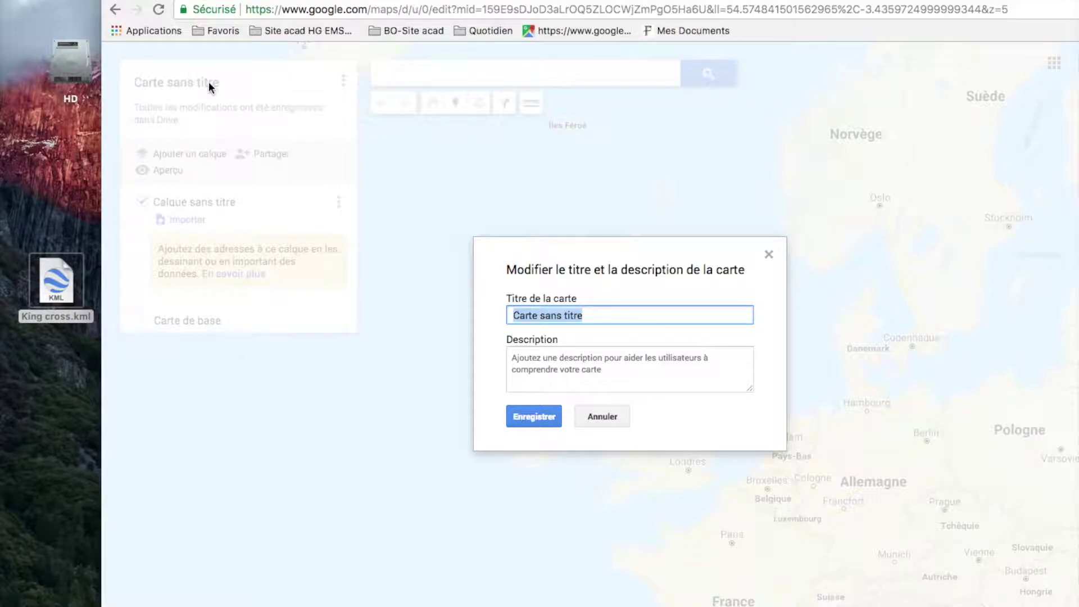
{"action": "type", "text": "King cross"}
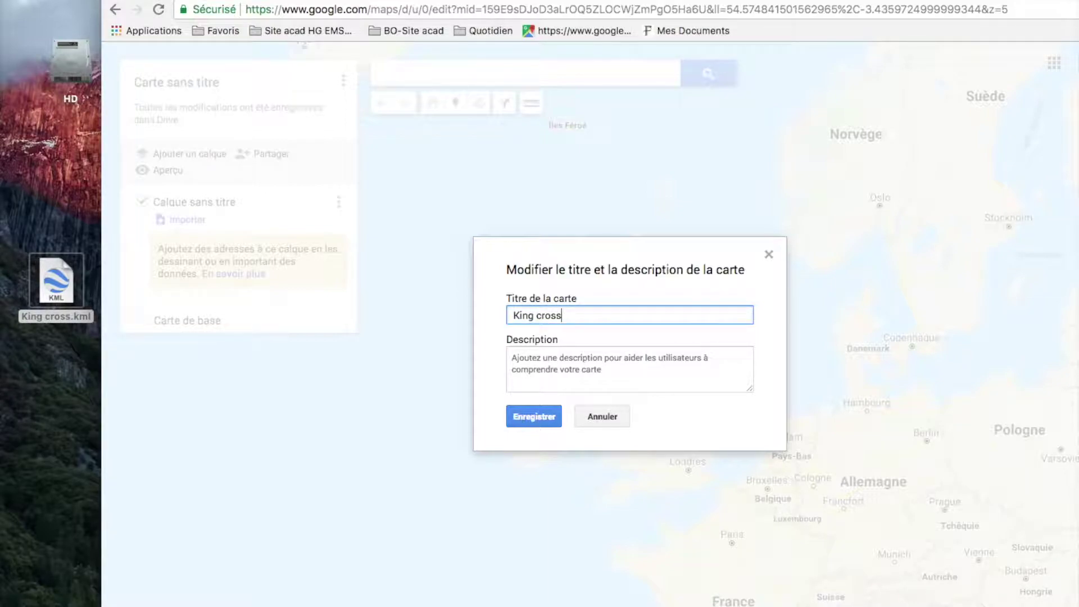
{"action": "left_click", "coordinate": [522, 409]}
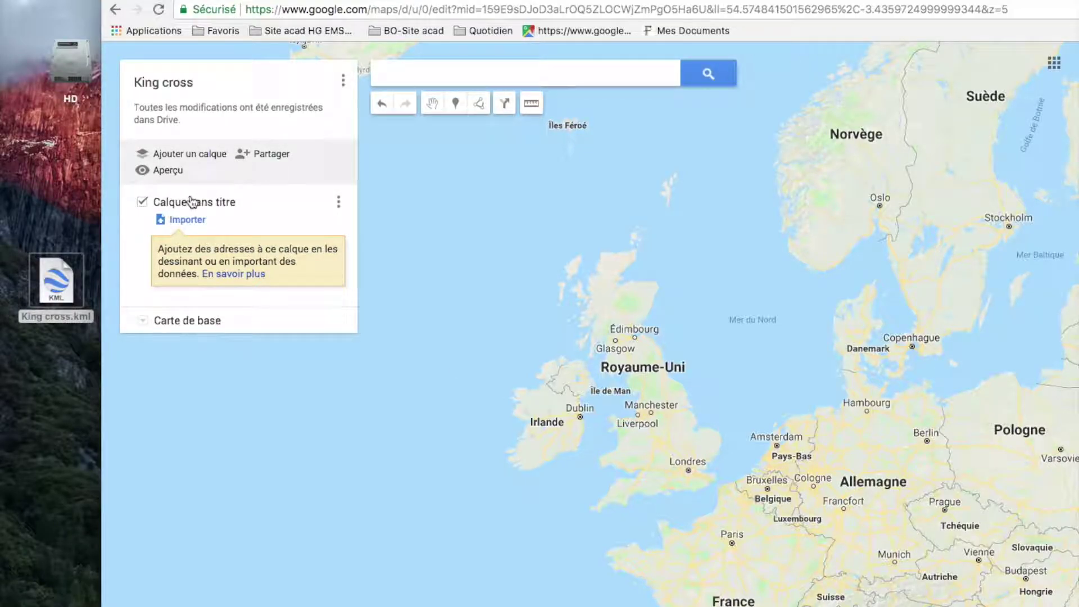
{"action": "left_click", "coordinate": [187, 219]}
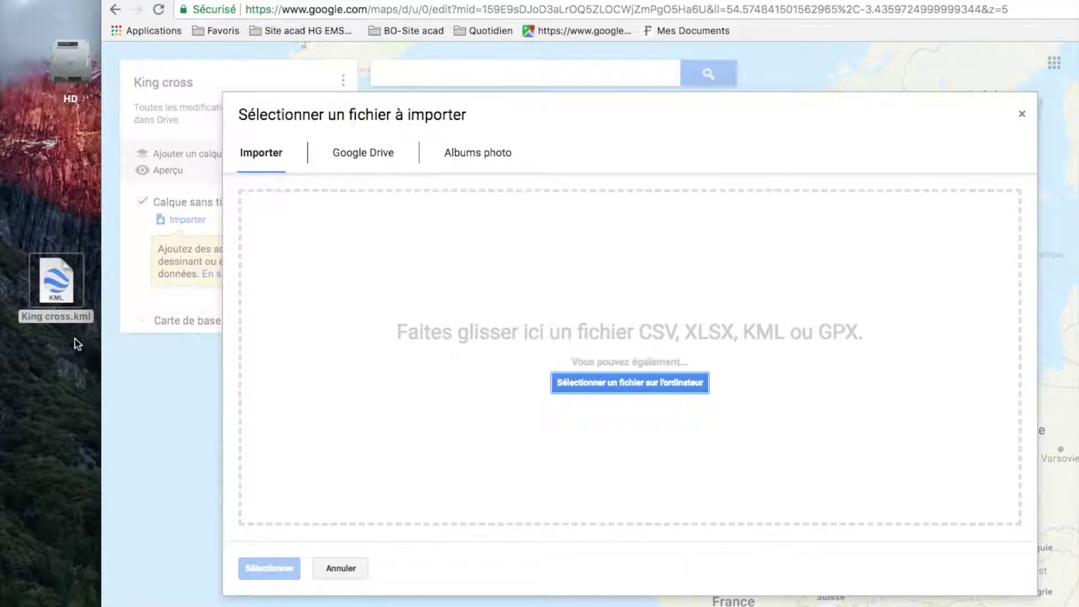
{"action": "left_click_drag", "start_coordinate": [56, 280], "coordinate": [590, 328]}
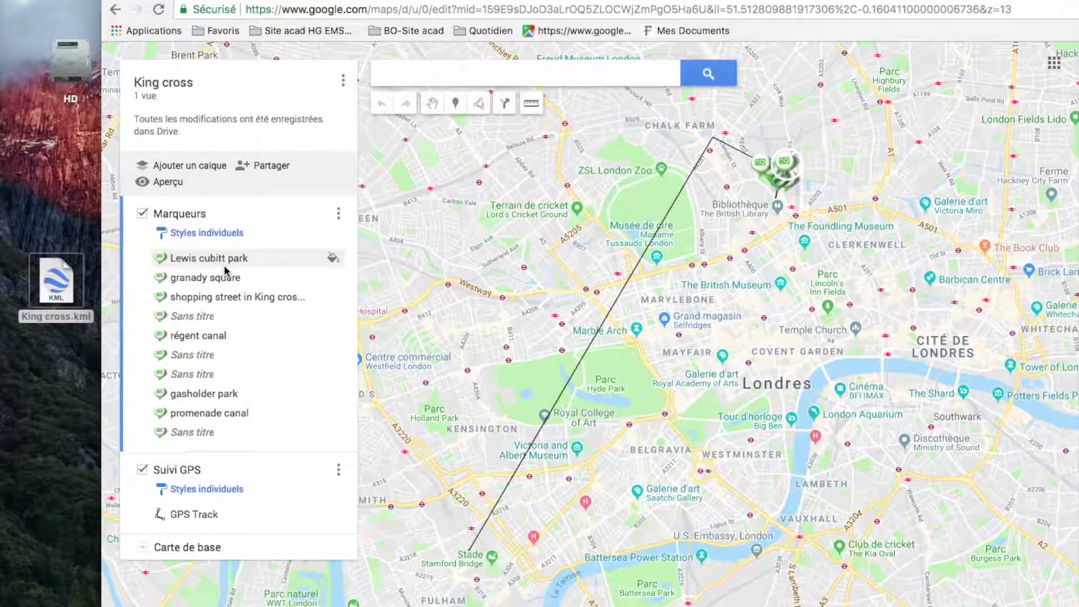
Examine the imported GPS track and the markers along Regent's Canal around King's Cross up close
{"action": "left_click", "coordinate": [249, 475]}
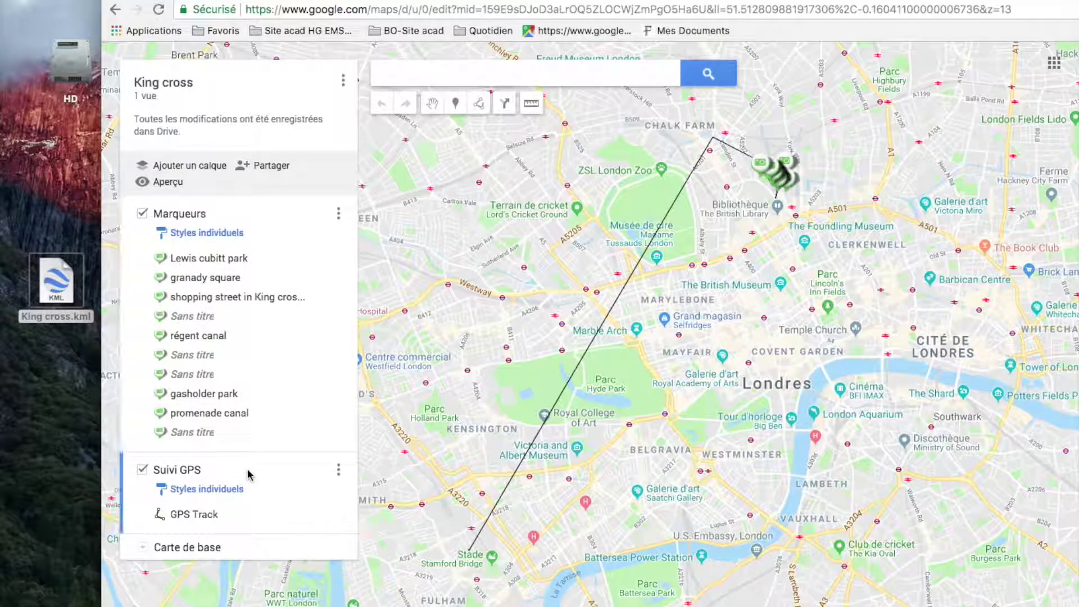
{"action": "left_click_drag", "start_coordinate": [662, 356], "coordinate": [542, 475]}
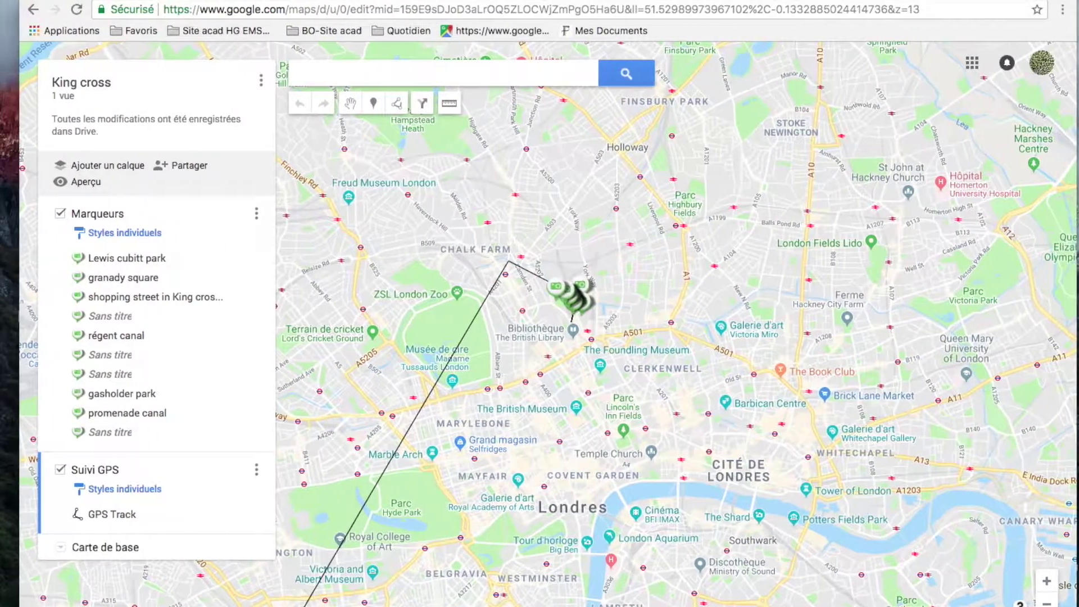
{"action": "left_click", "coordinate": [1046, 581]}
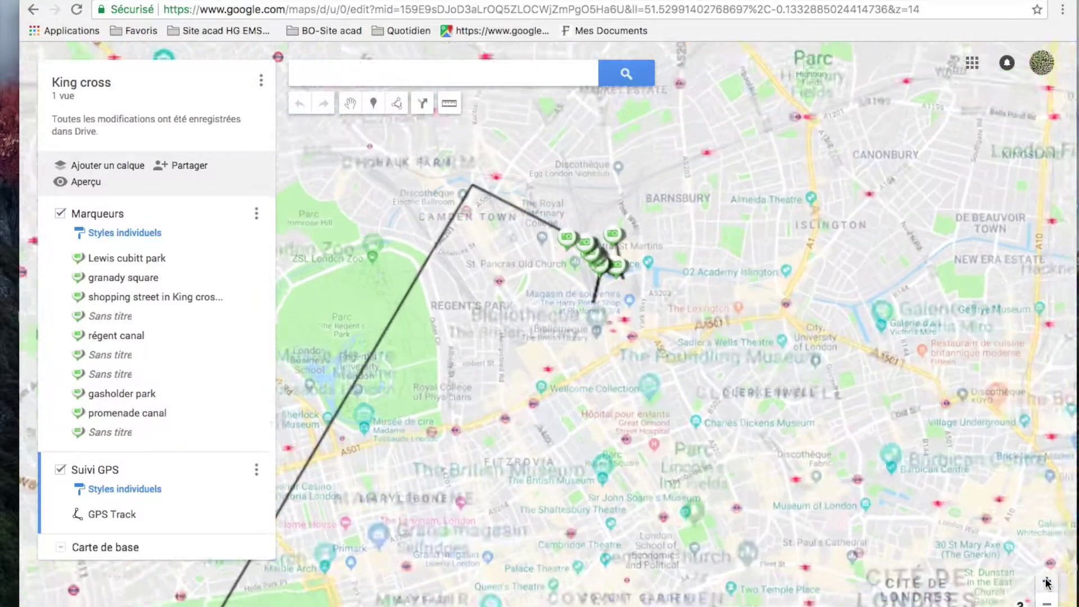
{"action": "left_click", "coordinate": [1046, 580]}
{"action": "left_click", "coordinate": [1046, 582]}
{"action": "left_click_drag", "start_coordinate": [917, 222], "coordinate": [774, 379]}
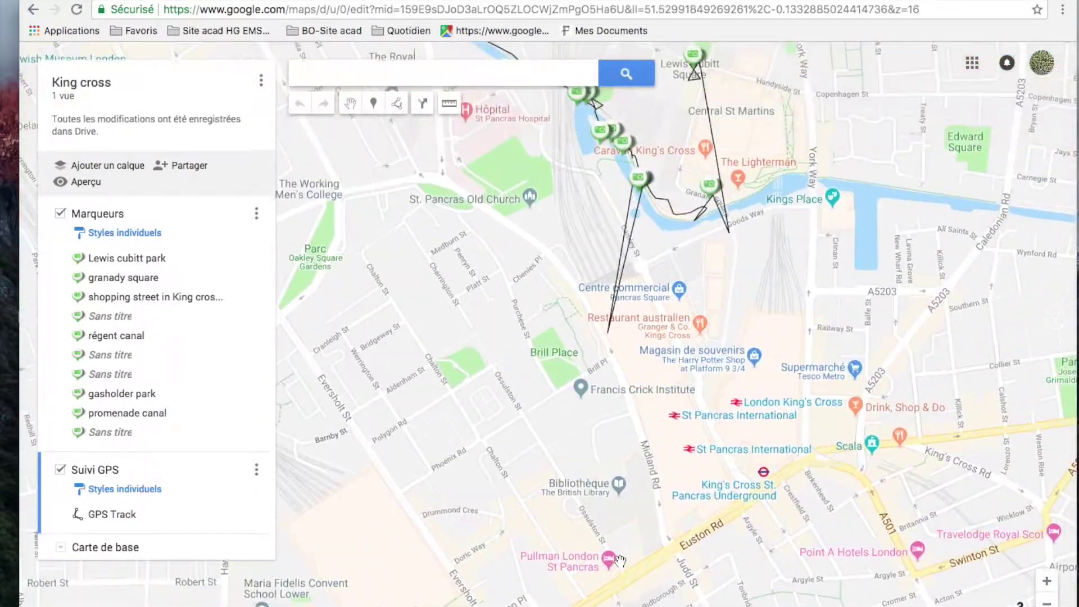
{"action": "left_click_drag", "start_coordinate": [1022, 532], "coordinate": [959, 545]}
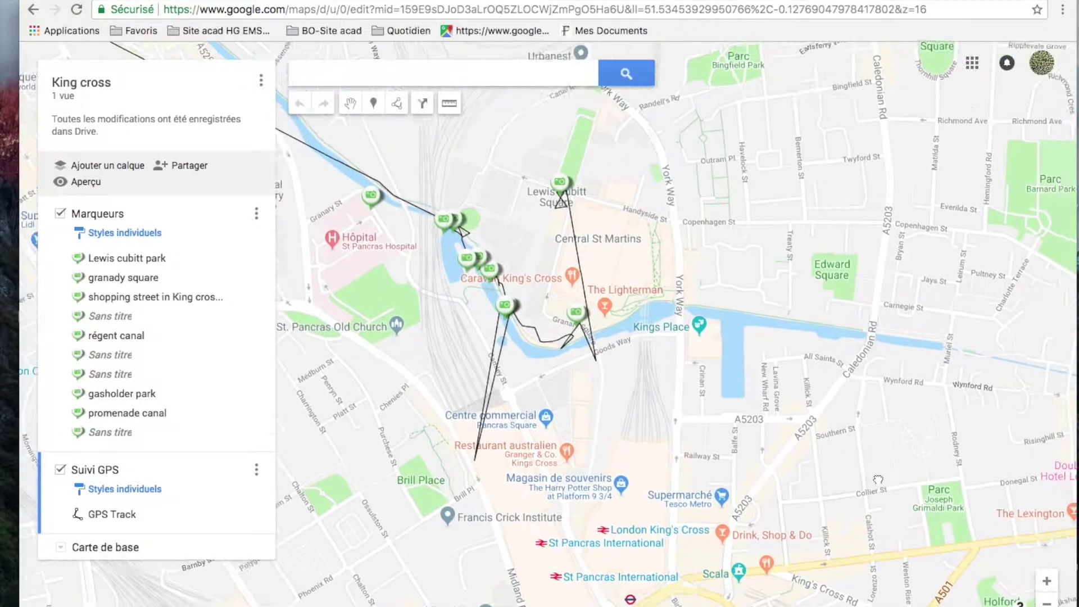
{"action": "left_click", "coordinate": [1046, 581]}
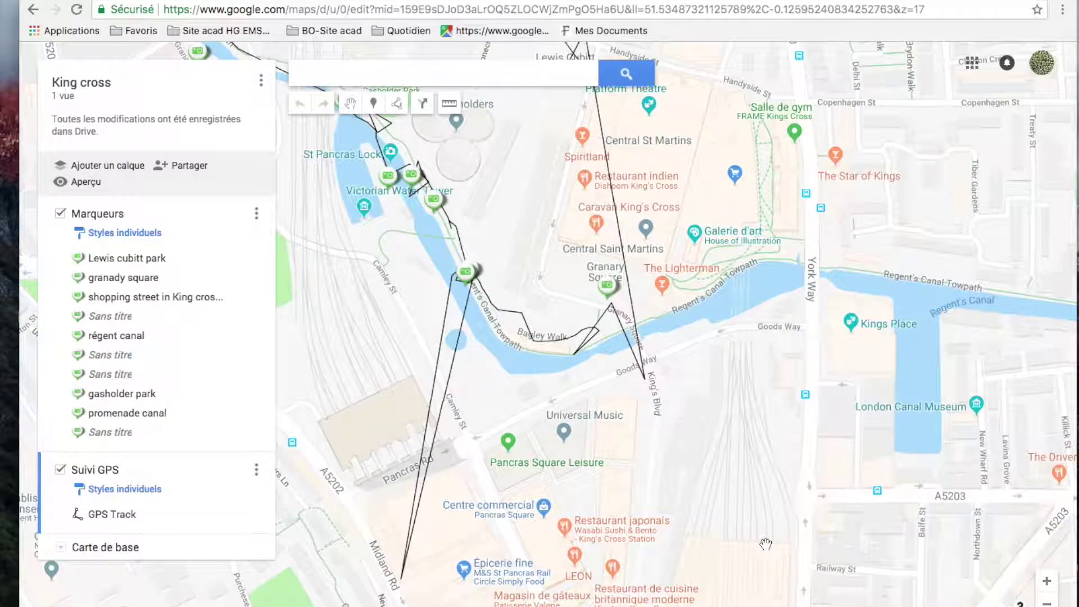
{"action": "left_click_drag", "start_coordinate": [767, 546], "coordinate": [808, 582]}
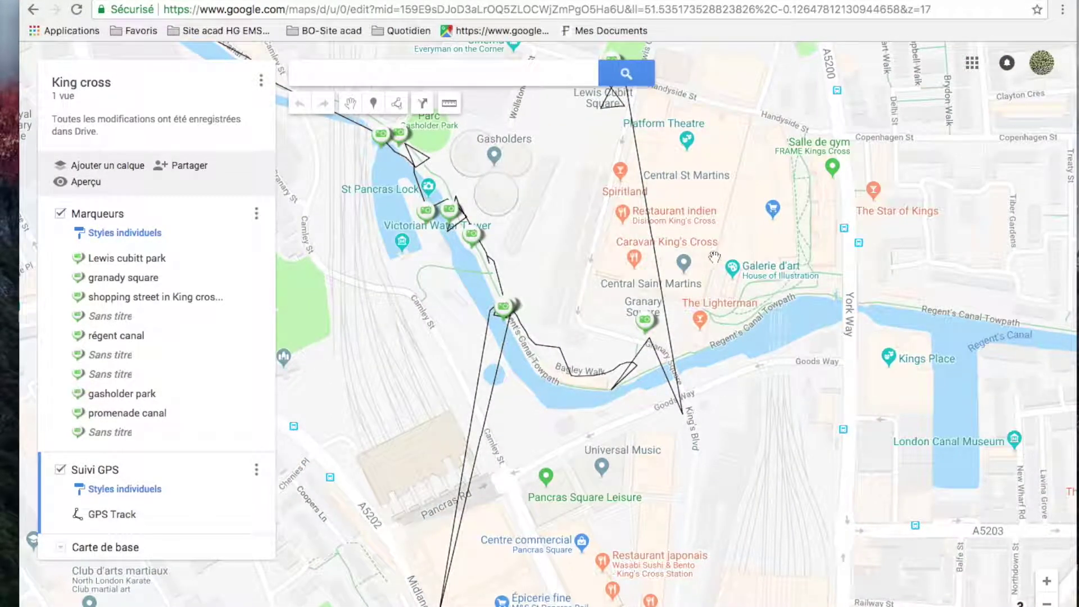
{"action": "left_click_drag", "start_coordinate": [714, 260], "coordinate": [793, 319]}
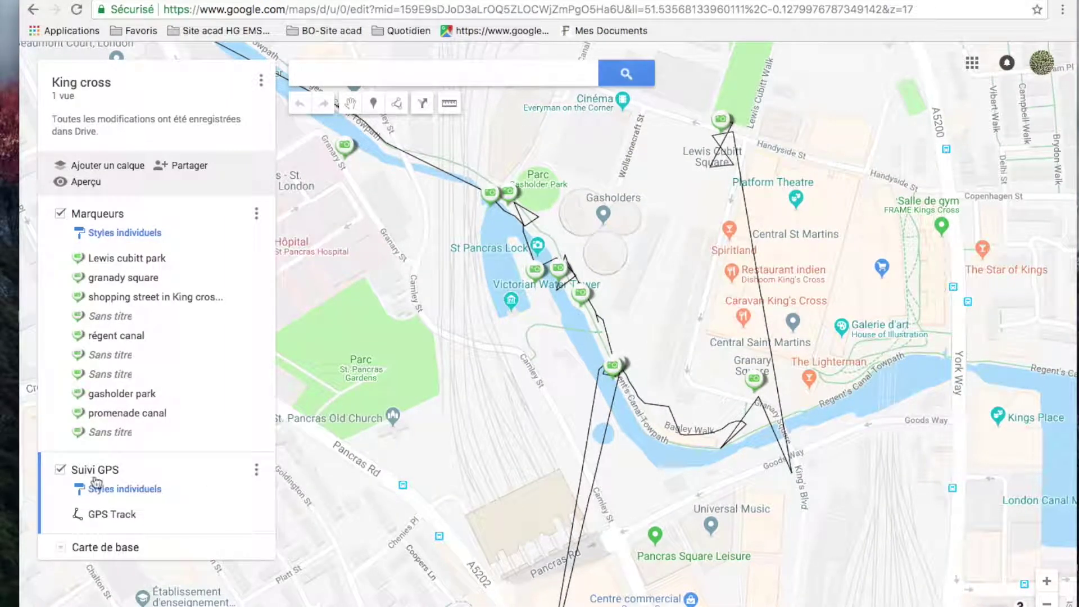
Delete the Suivi GPS layer from the map
{"action": "left_click", "coordinate": [256, 469]}
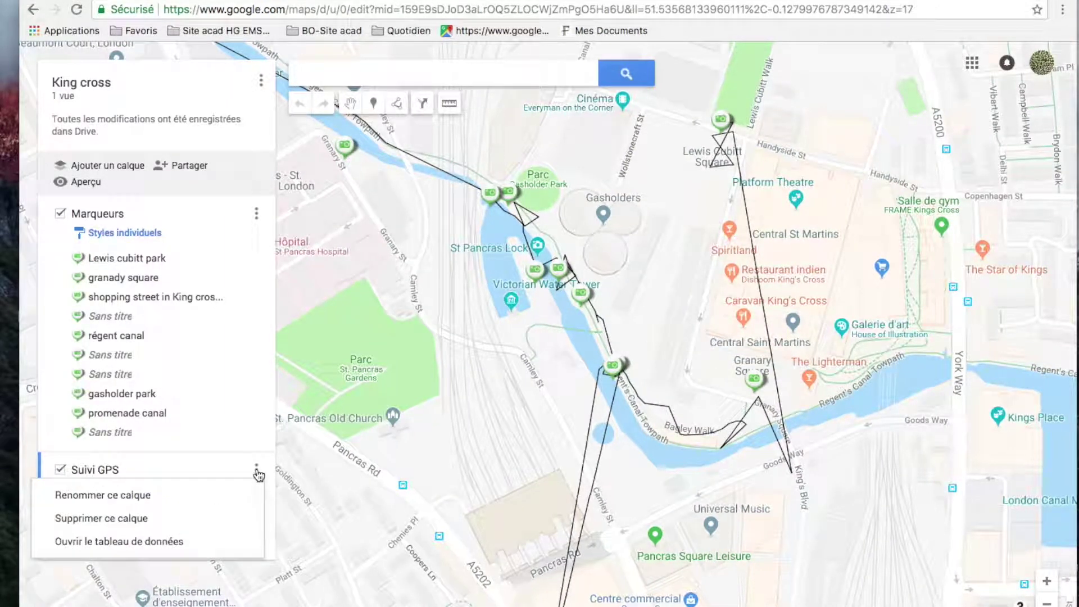
{"action": "left_click", "coordinate": [120, 518]}
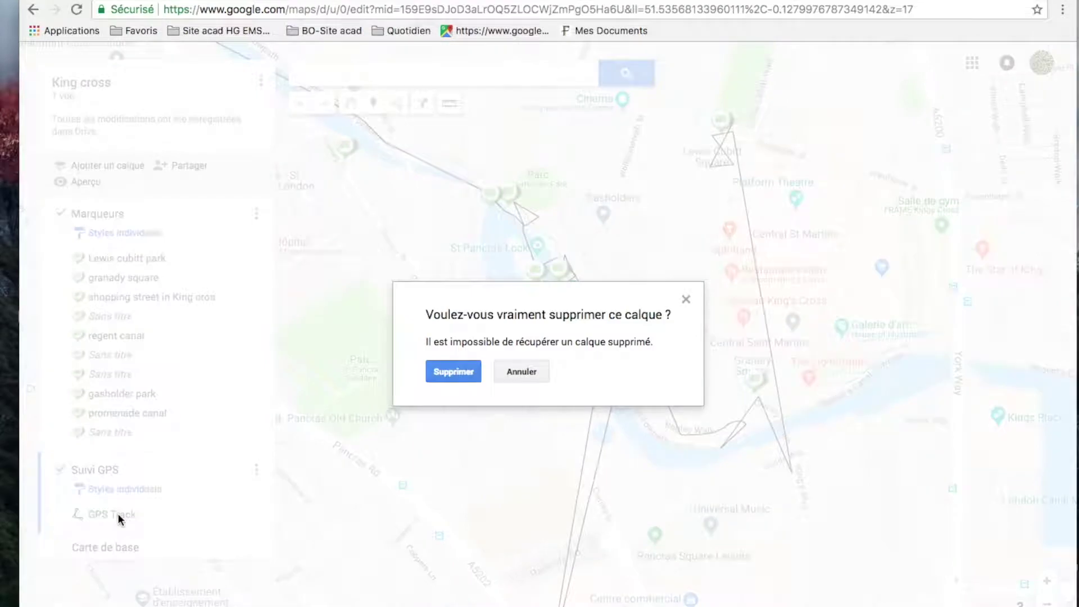
{"action": "left_click", "coordinate": [451, 373]}
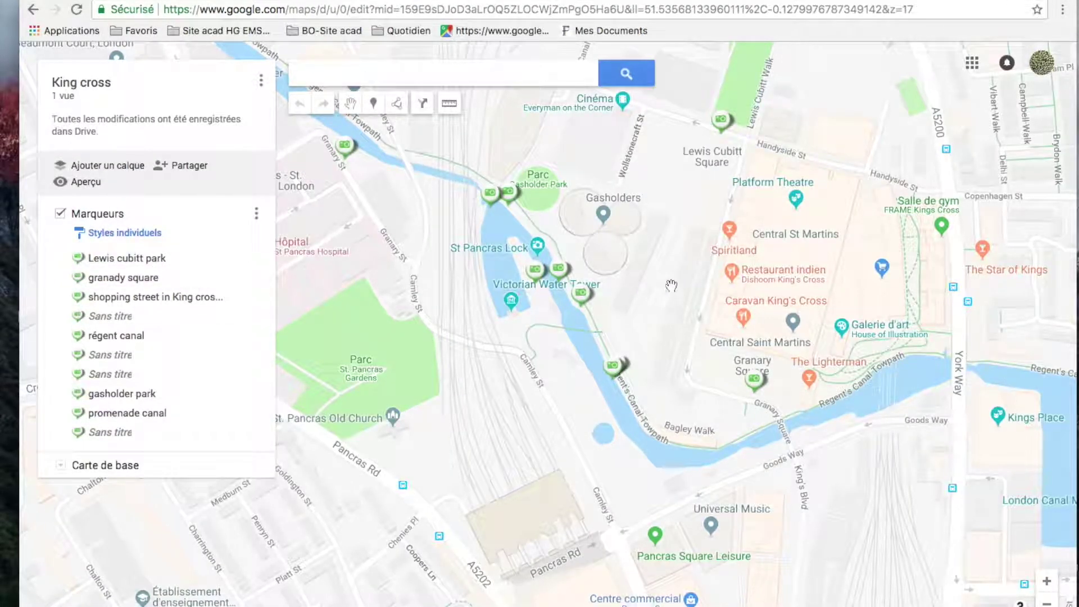
Add the Walkie-Talkie 20 Fenchurch Street JPG from the computer's Images folder to the granady square marker
{"action": "left_click", "coordinate": [756, 380]}
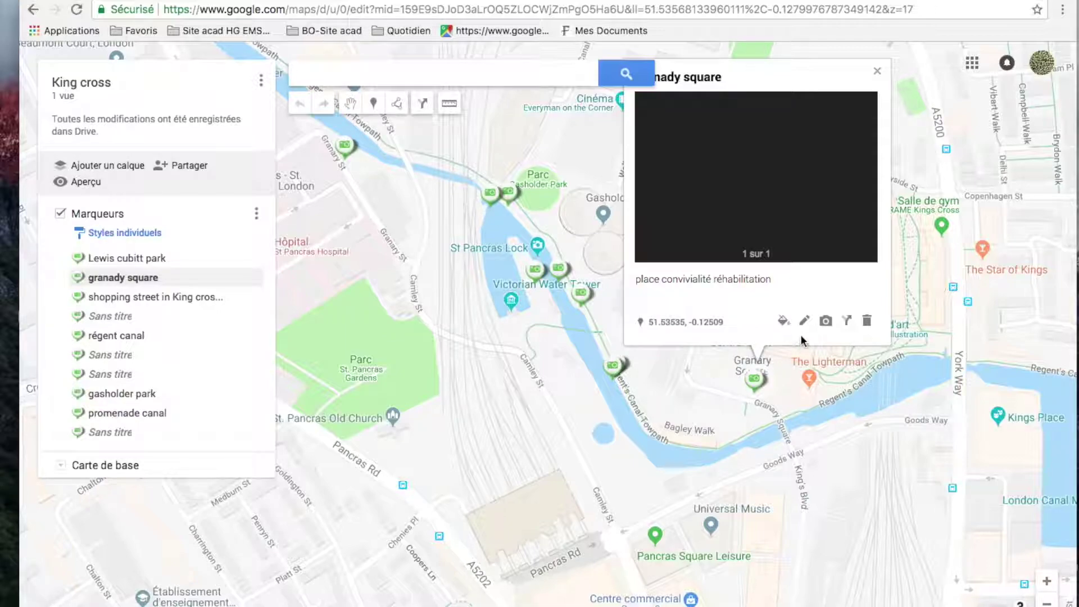
{"action": "left_click", "coordinate": [804, 321]}
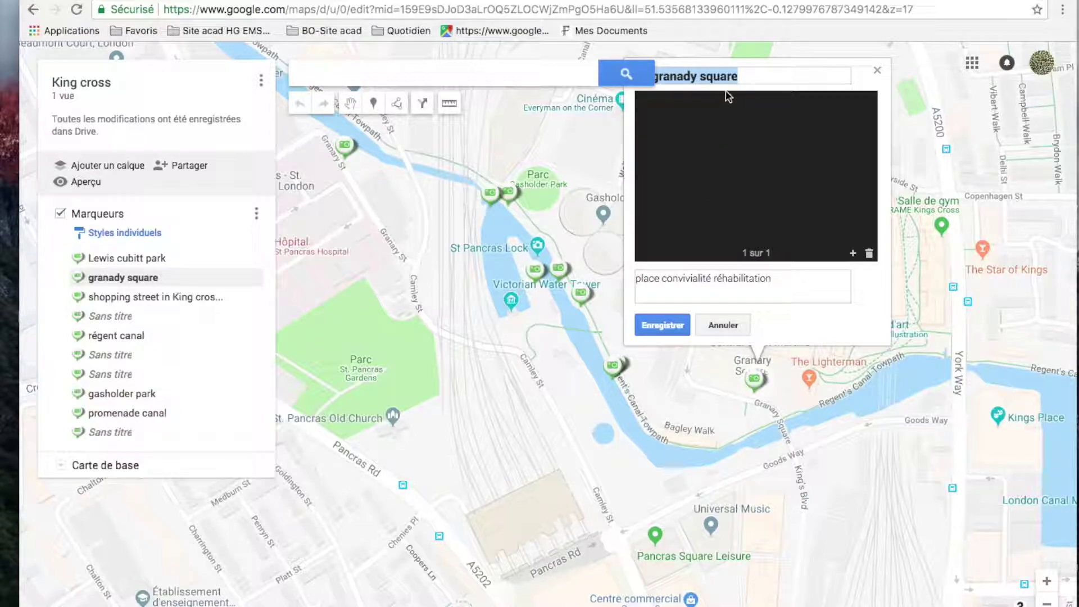
{"action": "left_click", "coordinate": [670, 329]}
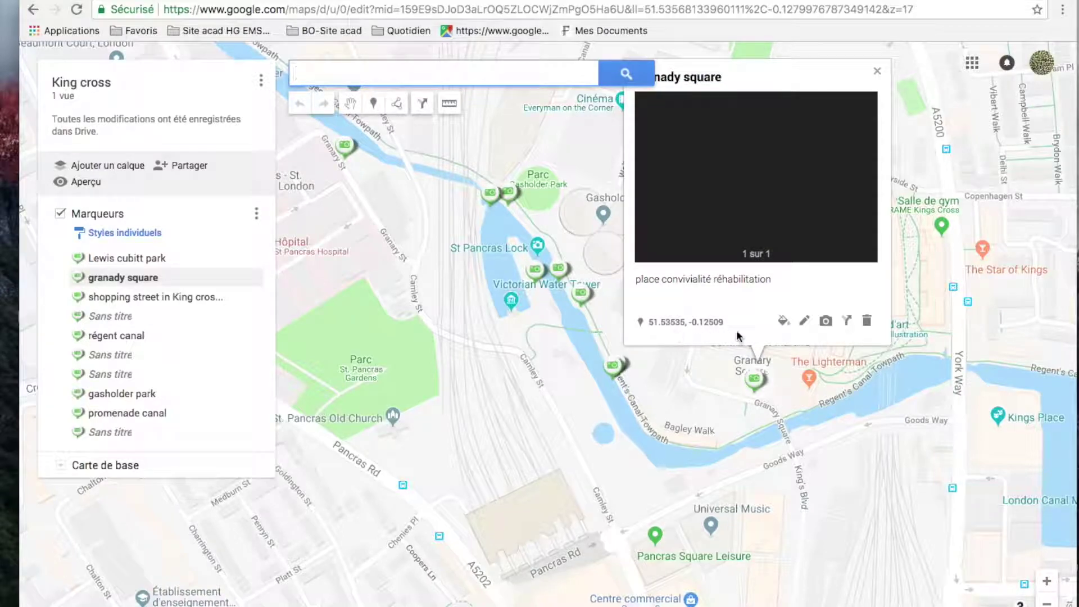
{"action": "left_click", "coordinate": [826, 320]}
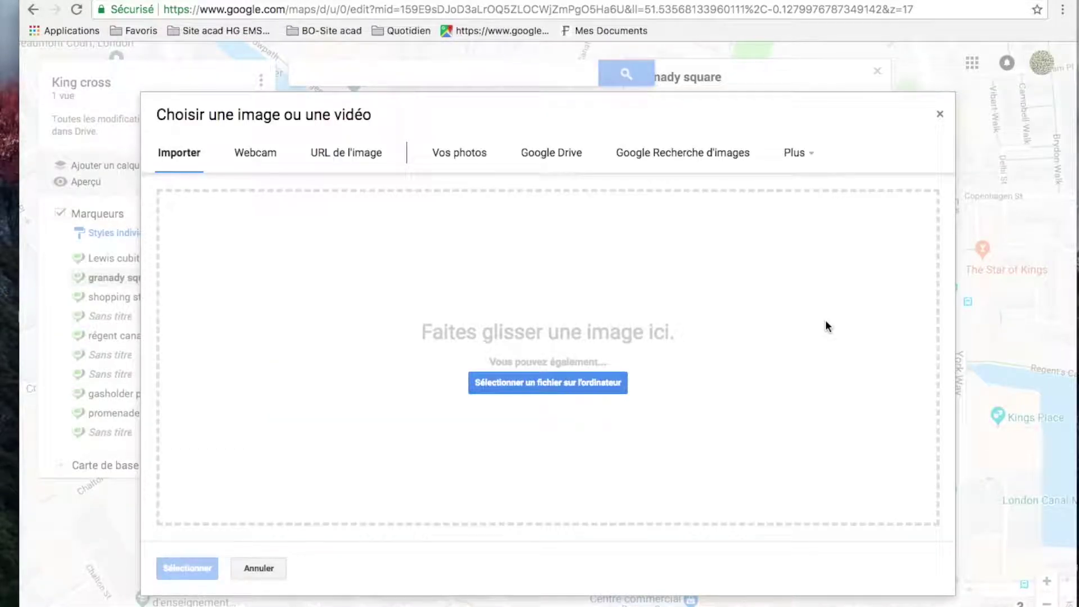
{"action": "left_click", "coordinate": [607, 381]}
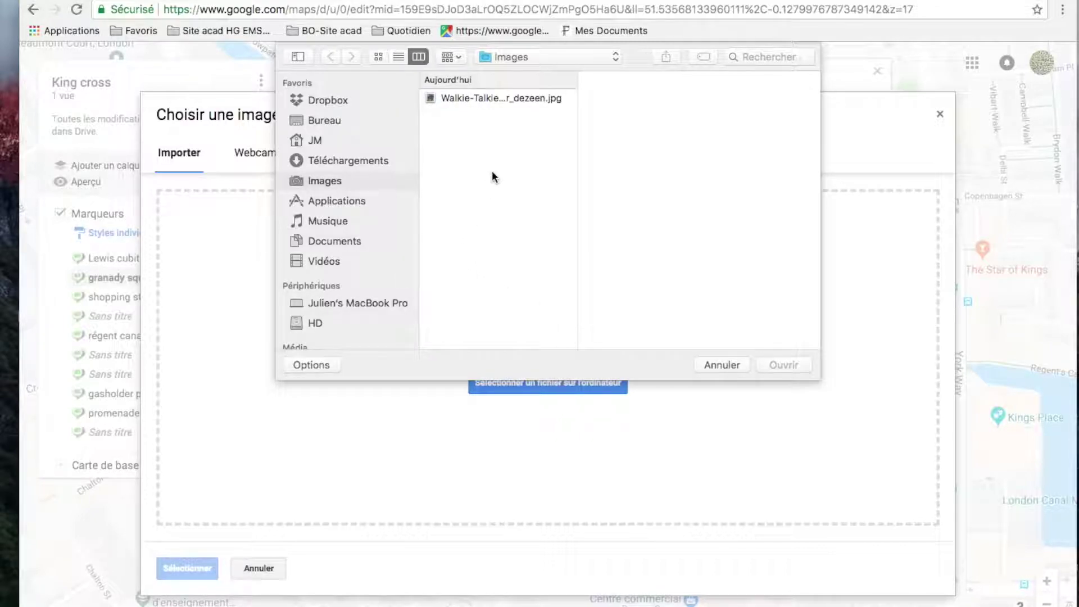
{"action": "left_click", "coordinate": [527, 100]}
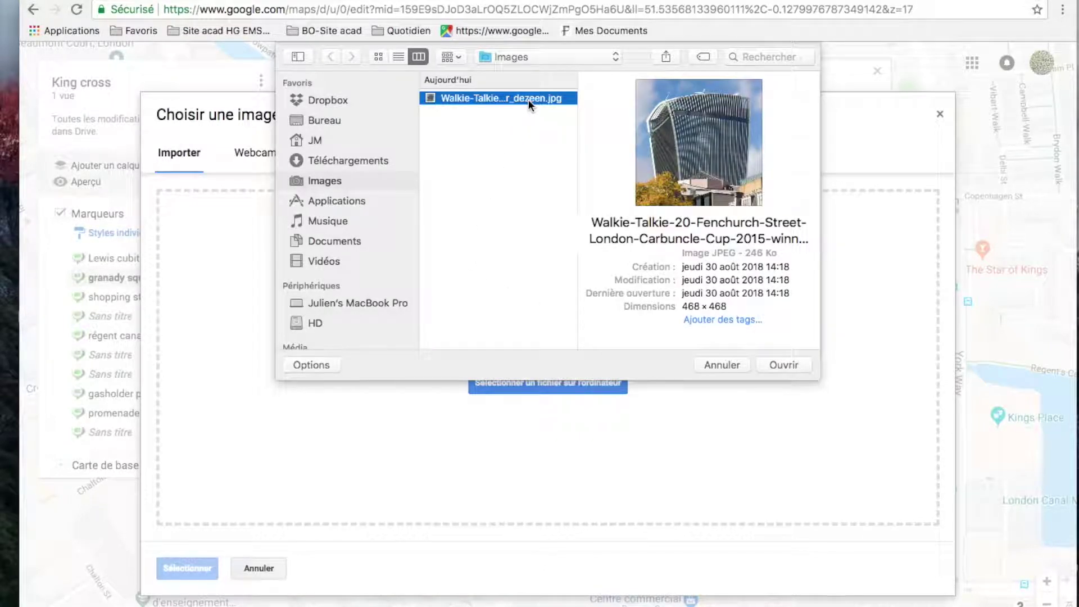
{"action": "left_click", "coordinate": [785, 365]}
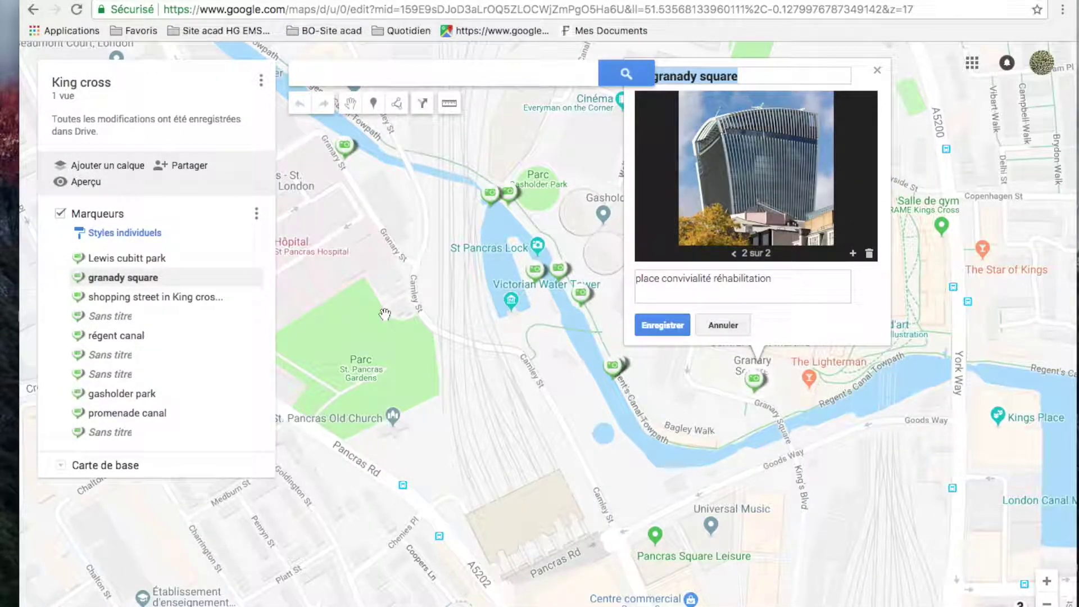
Delete the three untitled markers listed between shopping street in King cross and gasholder park
{"action": "left_click", "coordinate": [186, 314]}
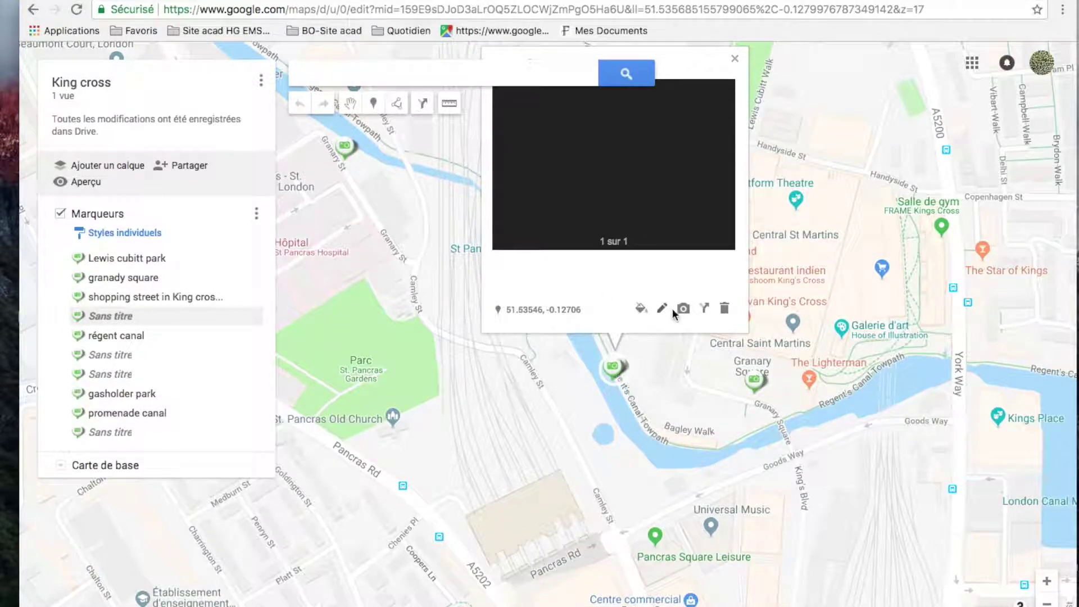
{"action": "left_click", "coordinate": [724, 308]}
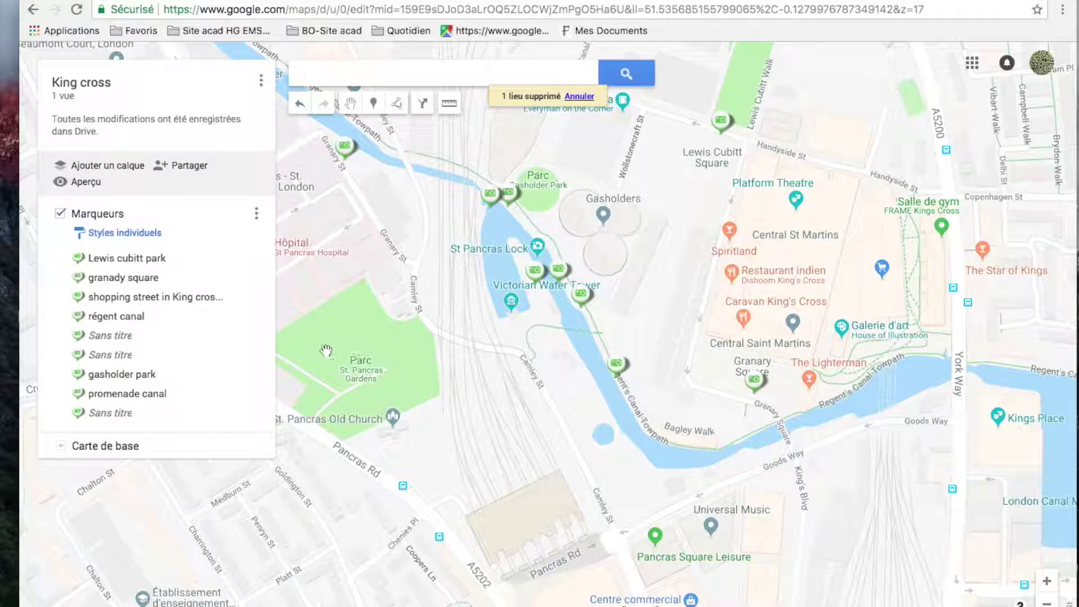
{"action": "left_click", "coordinate": [130, 333]}
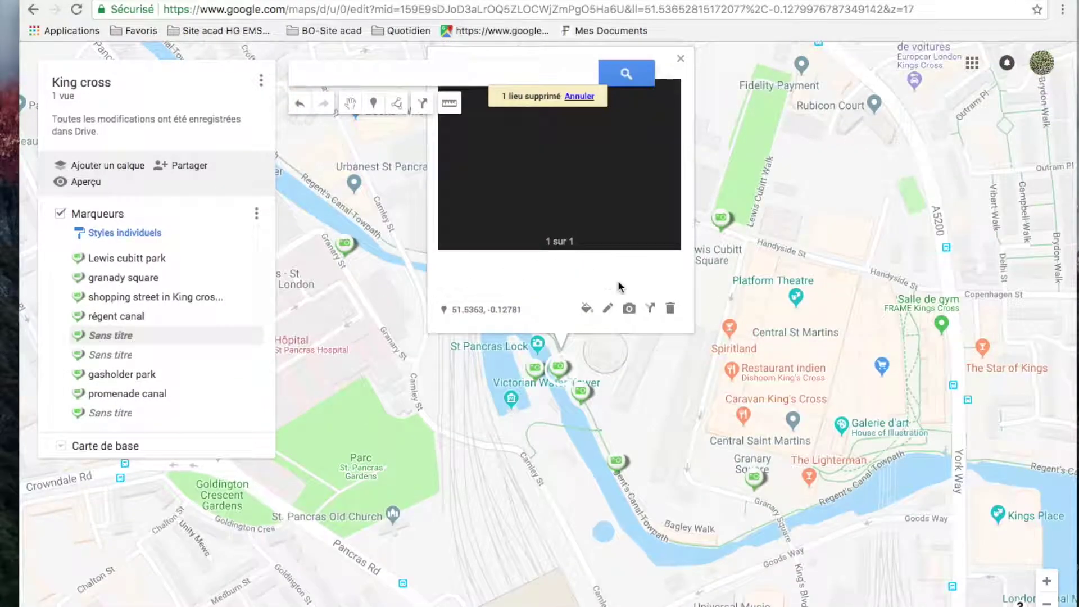
{"action": "left_click", "coordinate": [670, 308]}
{"action": "left_click", "coordinate": [127, 338]}
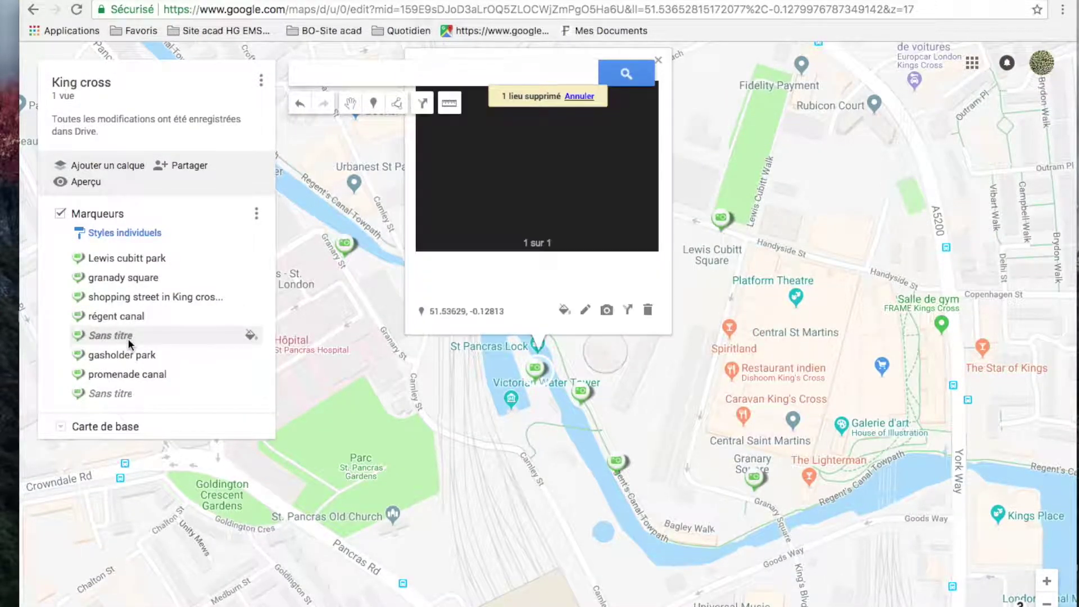
{"action": "left_click", "coordinate": [644, 308]}
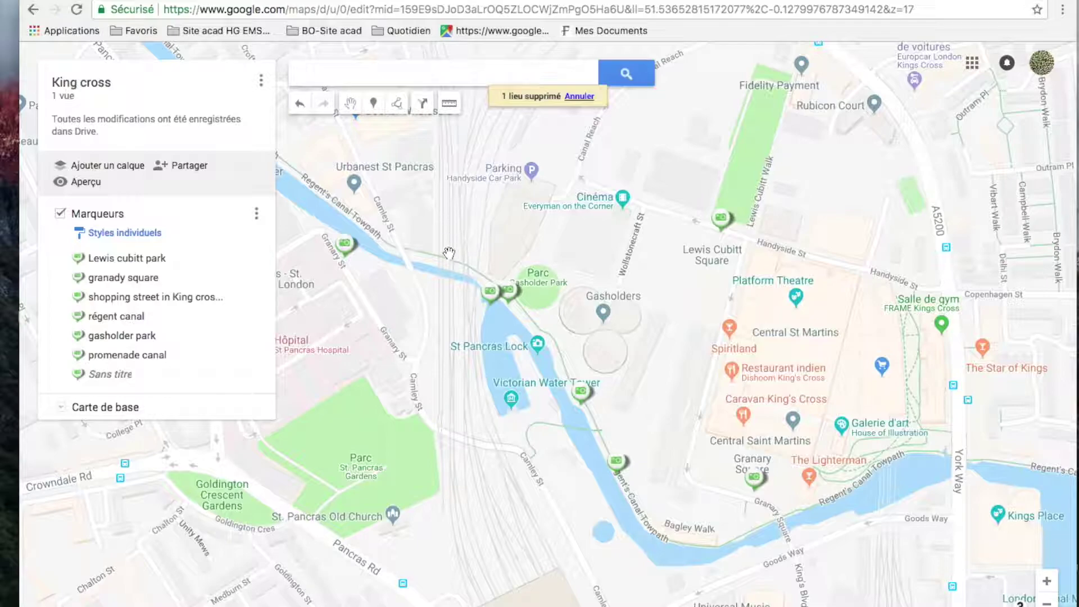
Add a directions layer below the Marqueurs layer with walking as its means of transport
{"action": "left_click", "coordinate": [425, 105]}
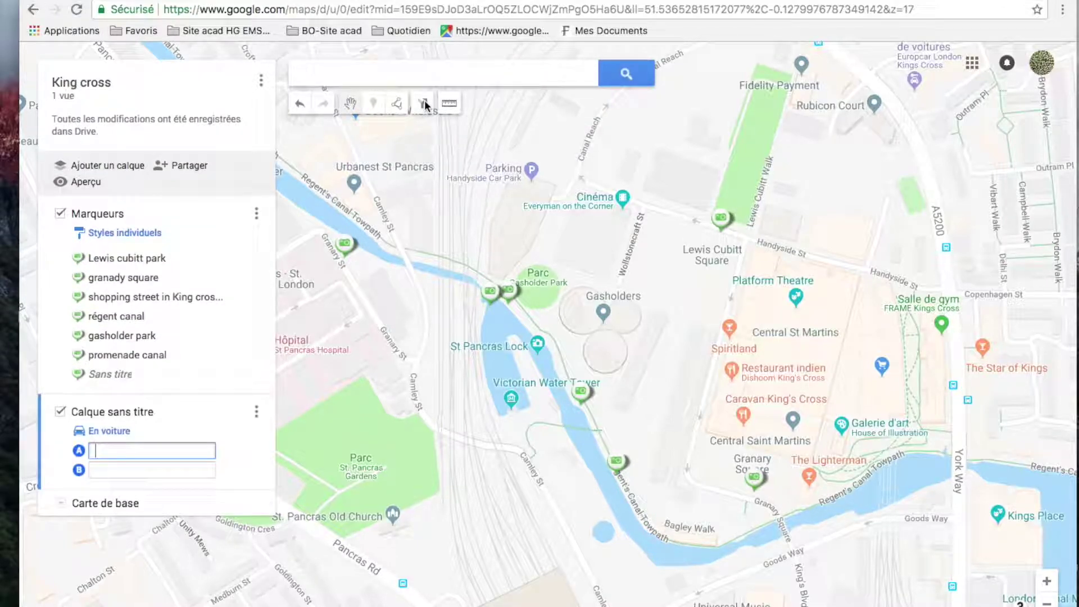
{"action": "left_click", "coordinate": [107, 431]}
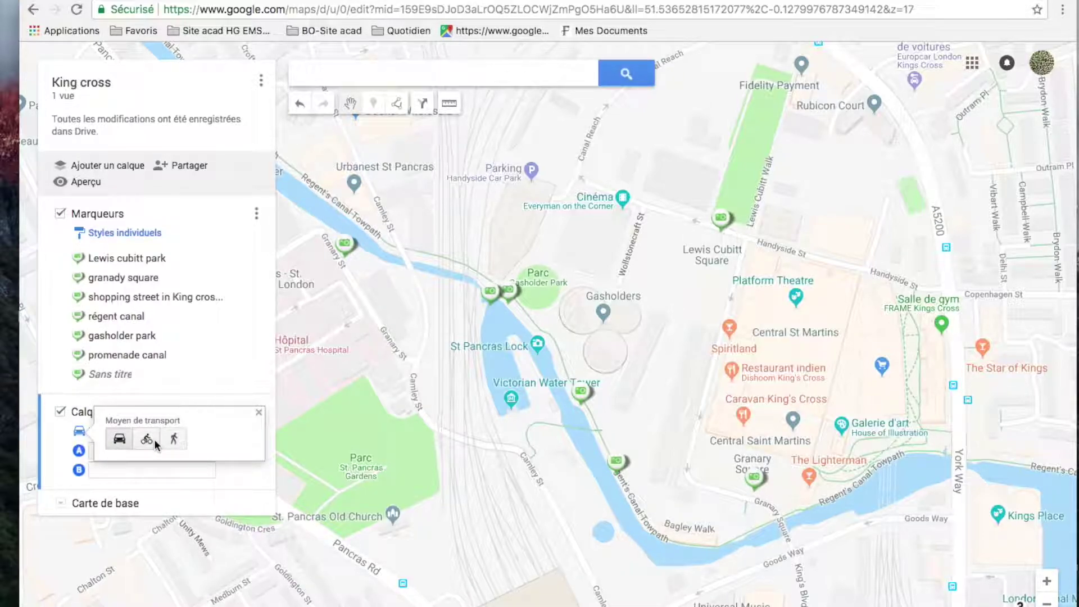
{"action": "left_click", "coordinate": [176, 441]}
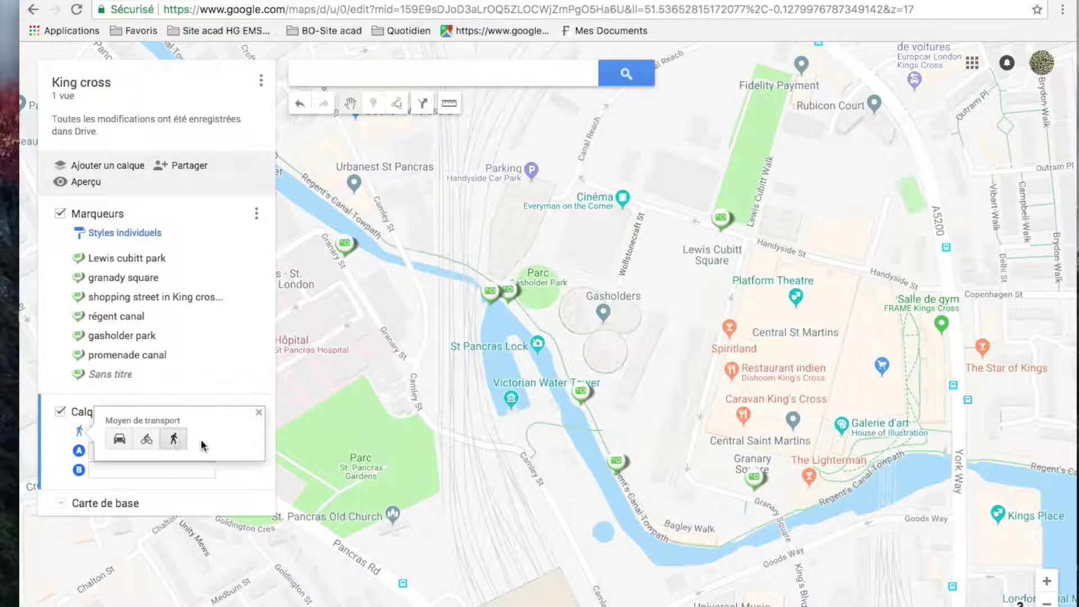
{"action": "left_click", "coordinate": [258, 413]}
Set the Lewis cubitt park marker as starting point A of the walking route
{"action": "left_click", "coordinate": [169, 451]}
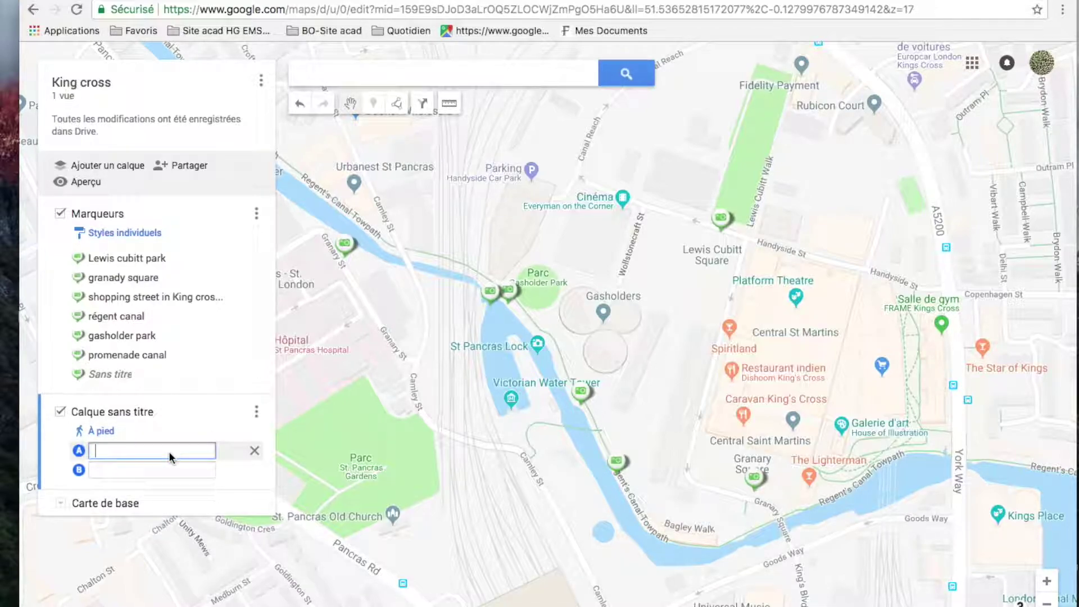
{"action": "type", "text": "lewis"}
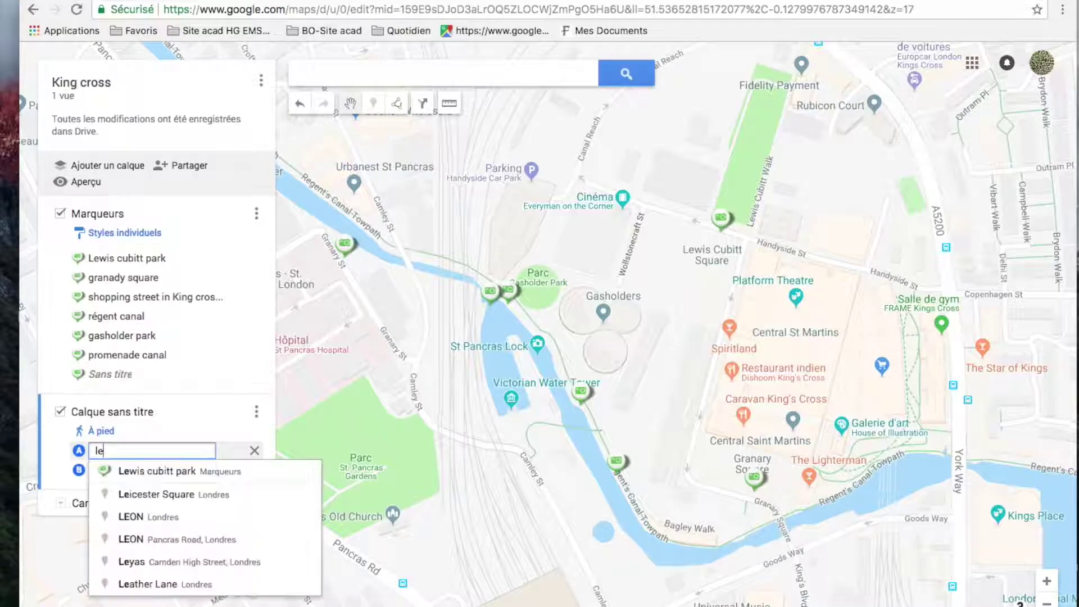
{"action": "left_click", "coordinate": [183, 472]}
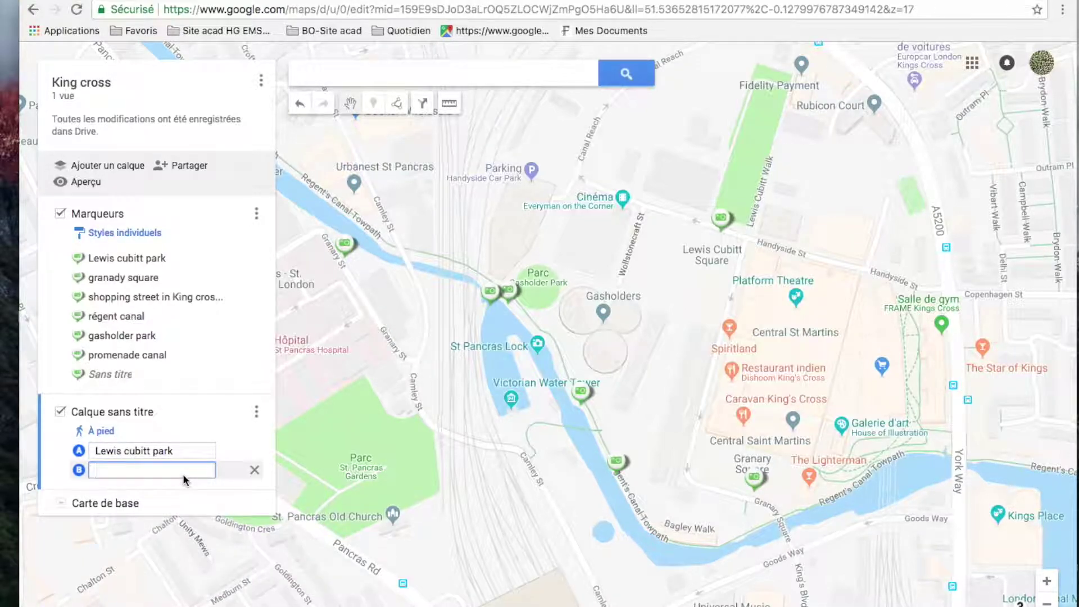
Set the granady square marker from the Marqueurs layer as destination B of the walking route
{"action": "type", "text": "grana"}
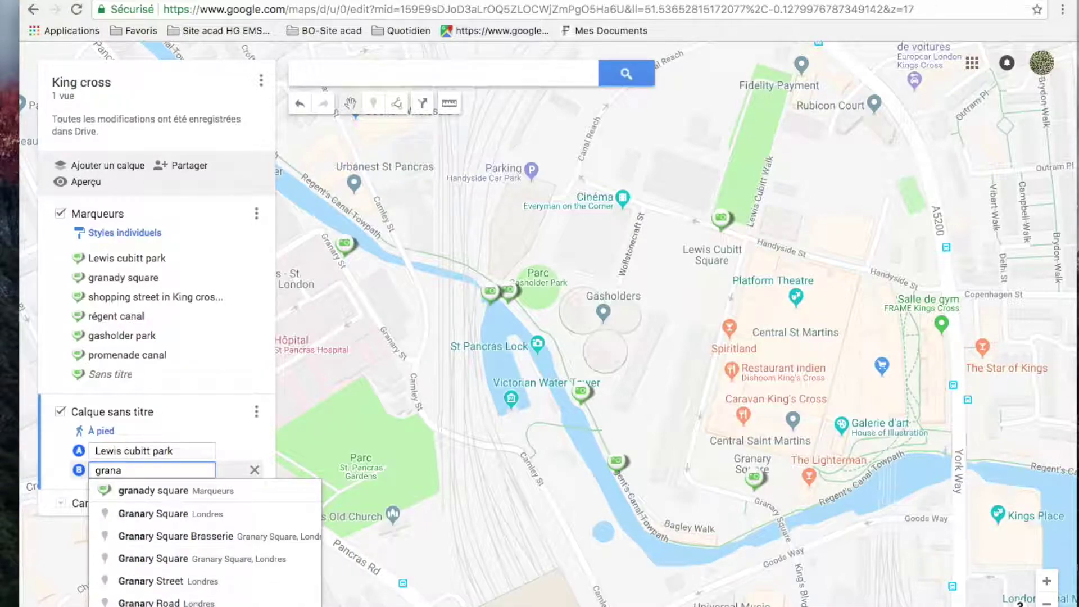
{"action": "left_click", "coordinate": [169, 490]}
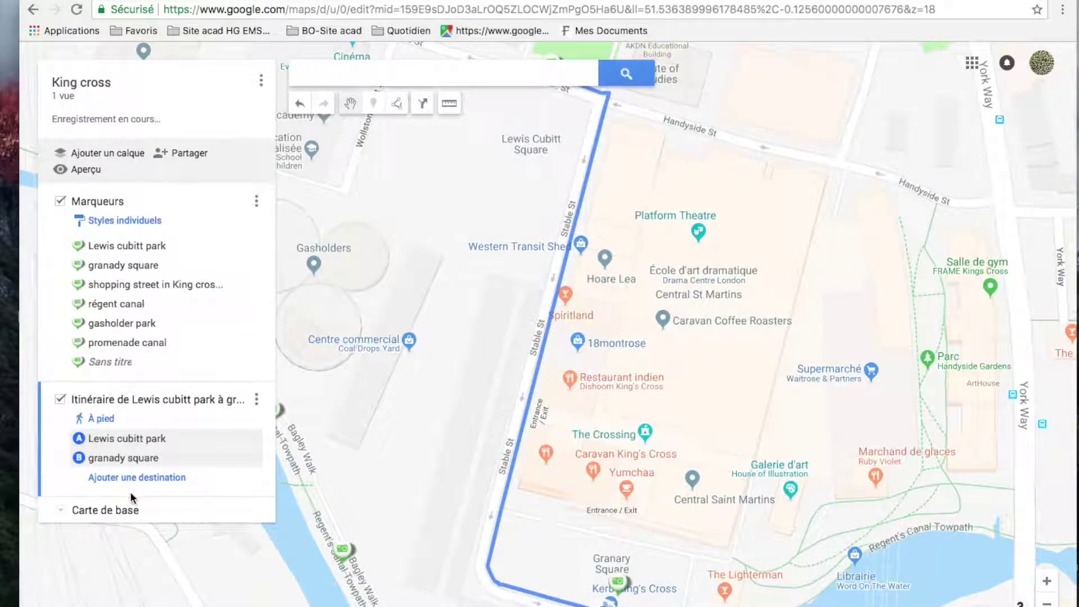
{"action": "left_click", "coordinate": [130, 491]}
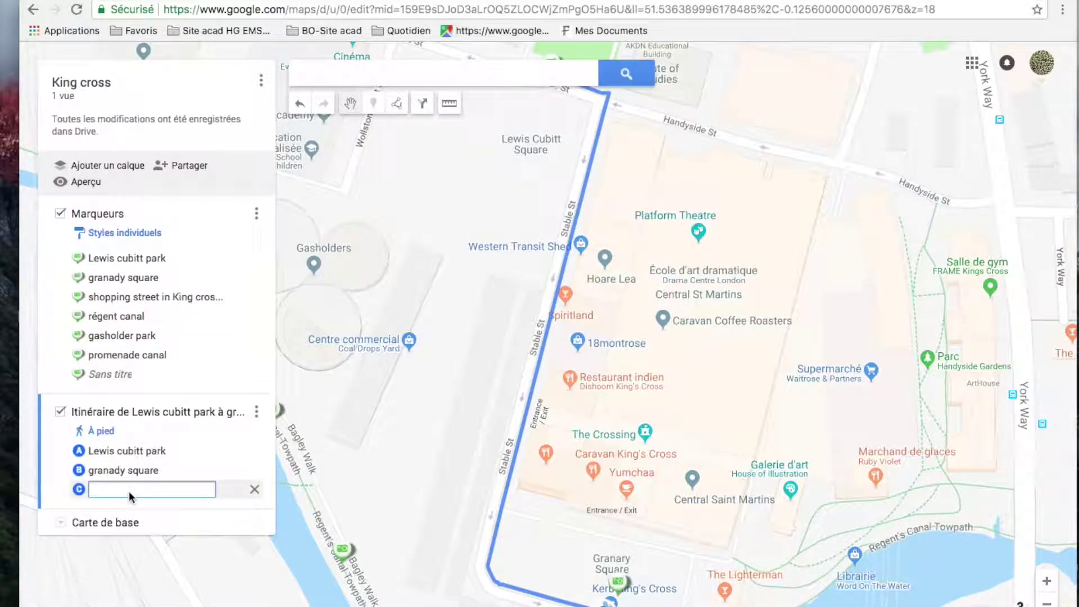
{"action": "type", "text": "shopping"}
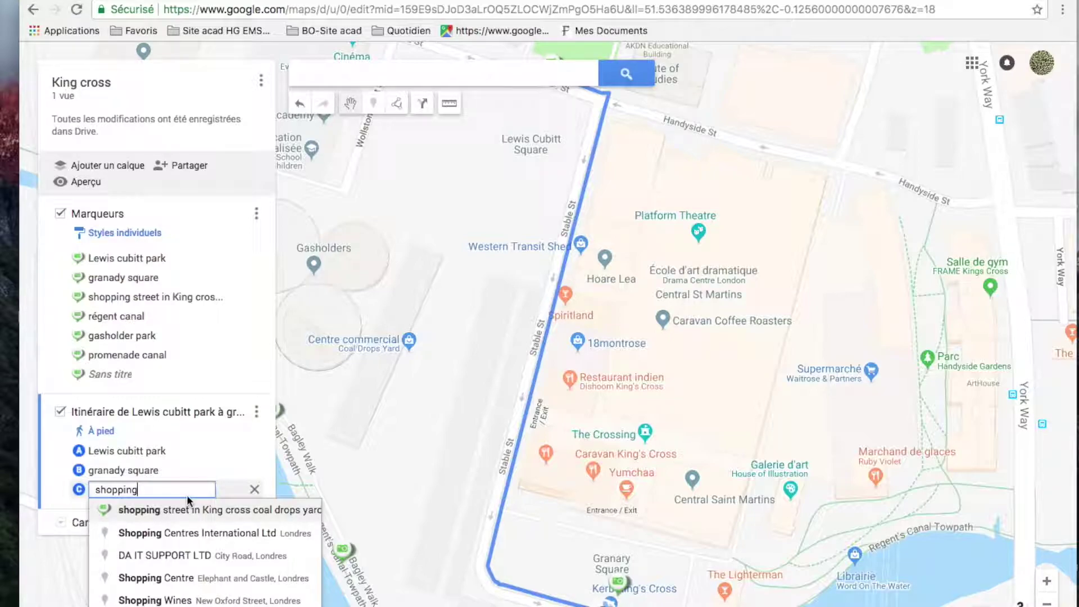
{"action": "type", "text": " st"}
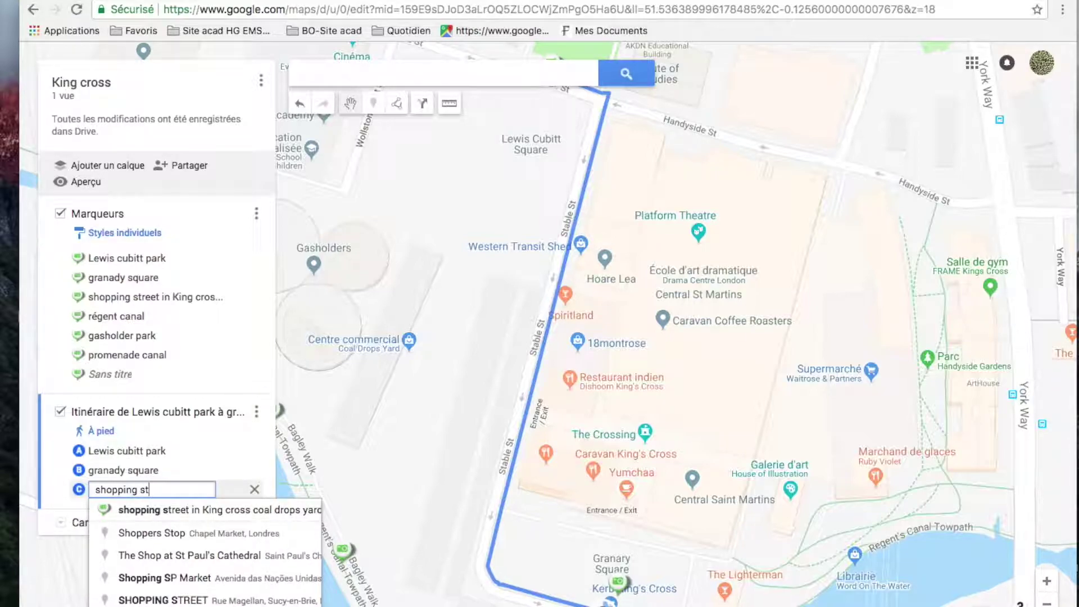
{"action": "type", "text": "reet "}
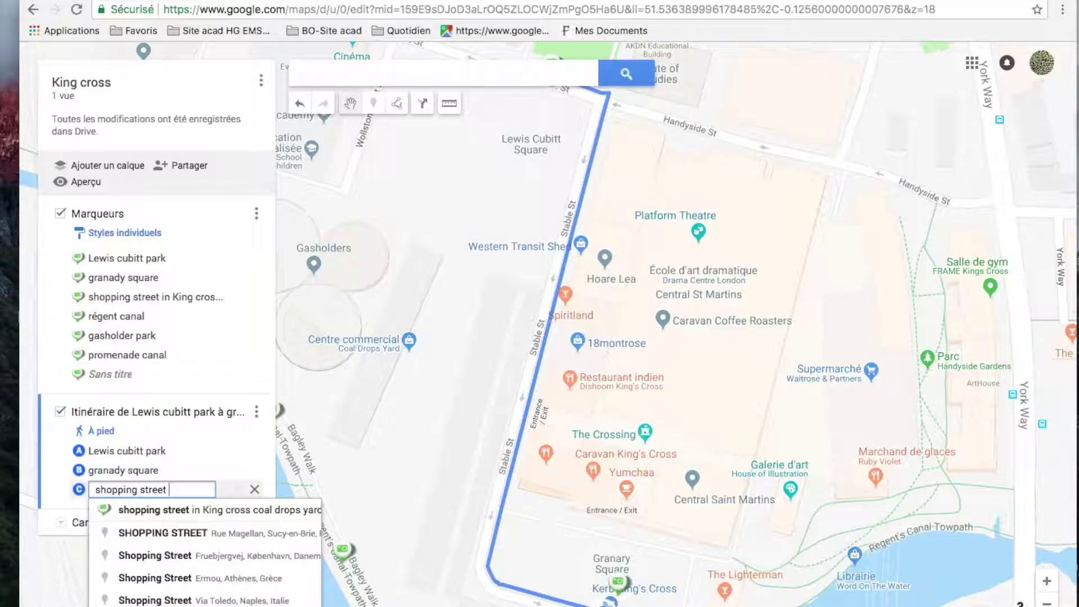
{"action": "type", "text": "in kin"}
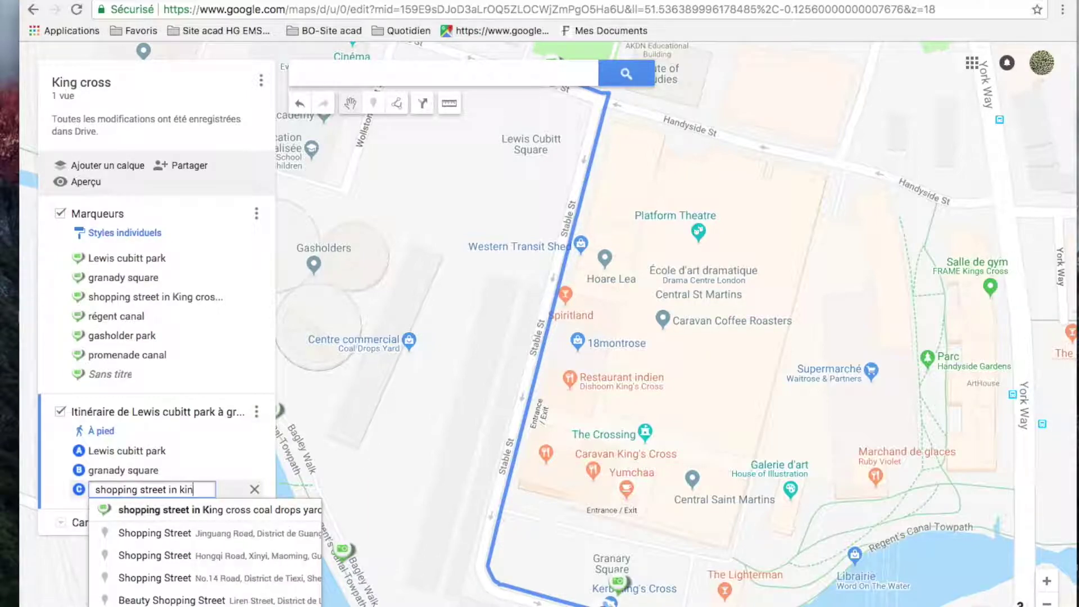
{"action": "left_click", "coordinate": [255, 490]}
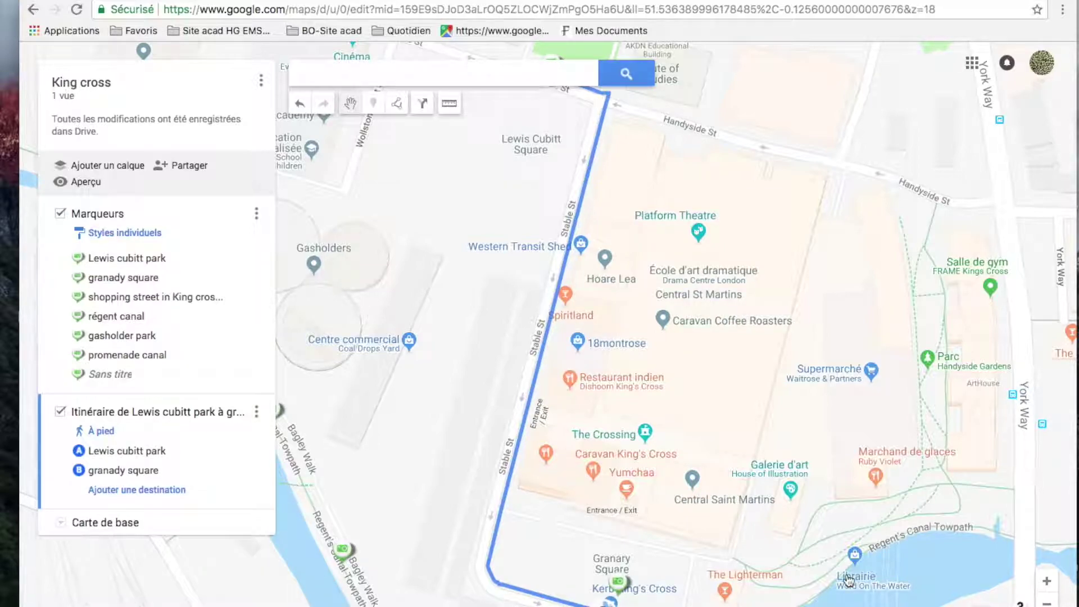
{"action": "left_click", "coordinate": [1045, 603]}
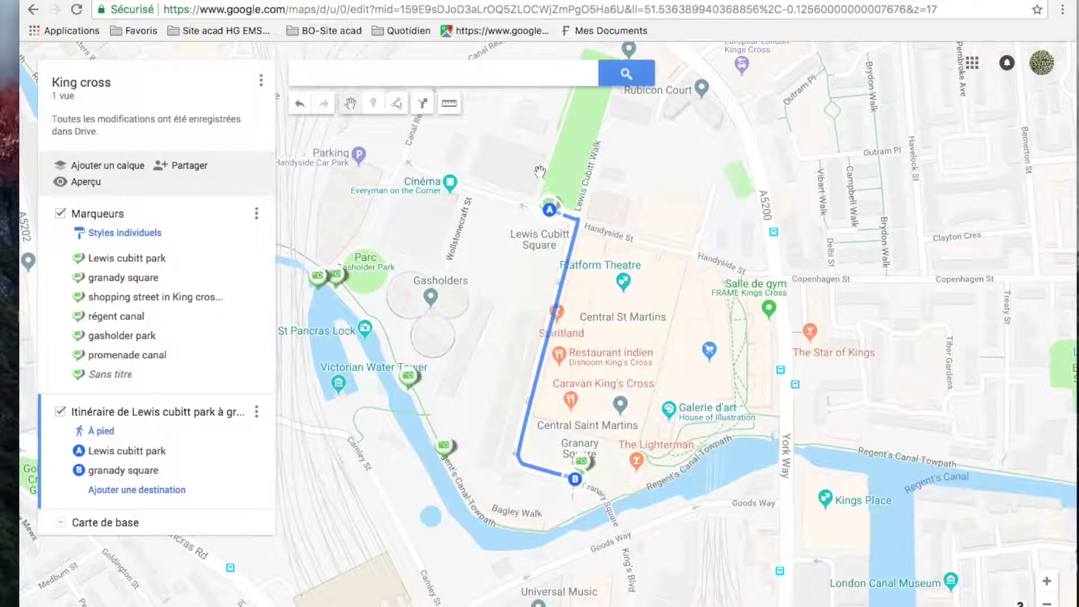